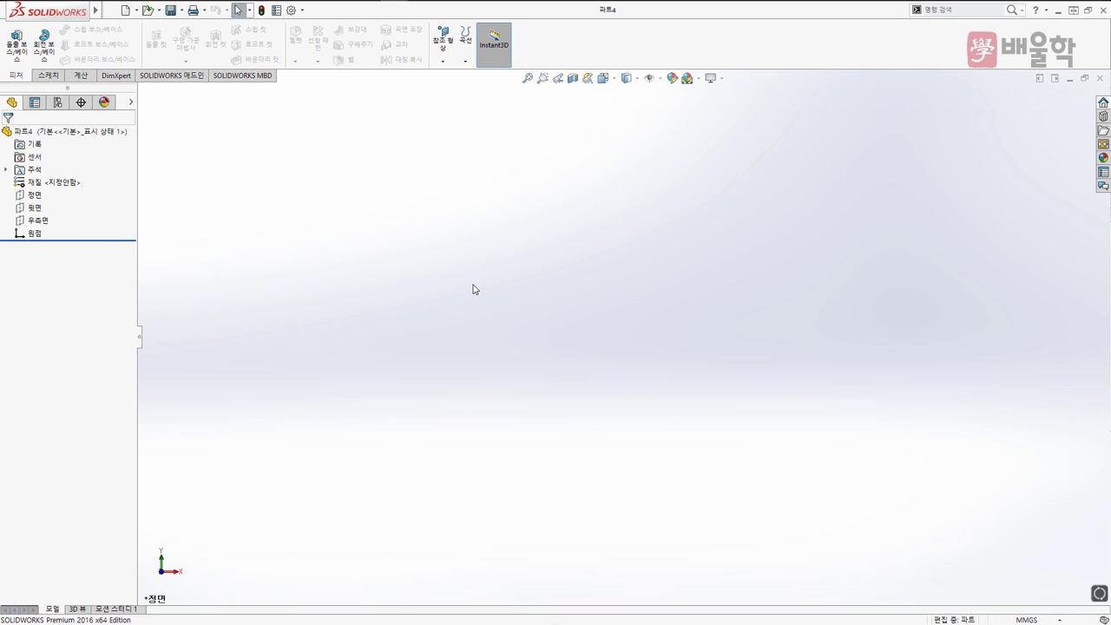
Start an extruded boss and open its profile sketch on the Top plane (윗면)
{"action": "key", "text": "s"}
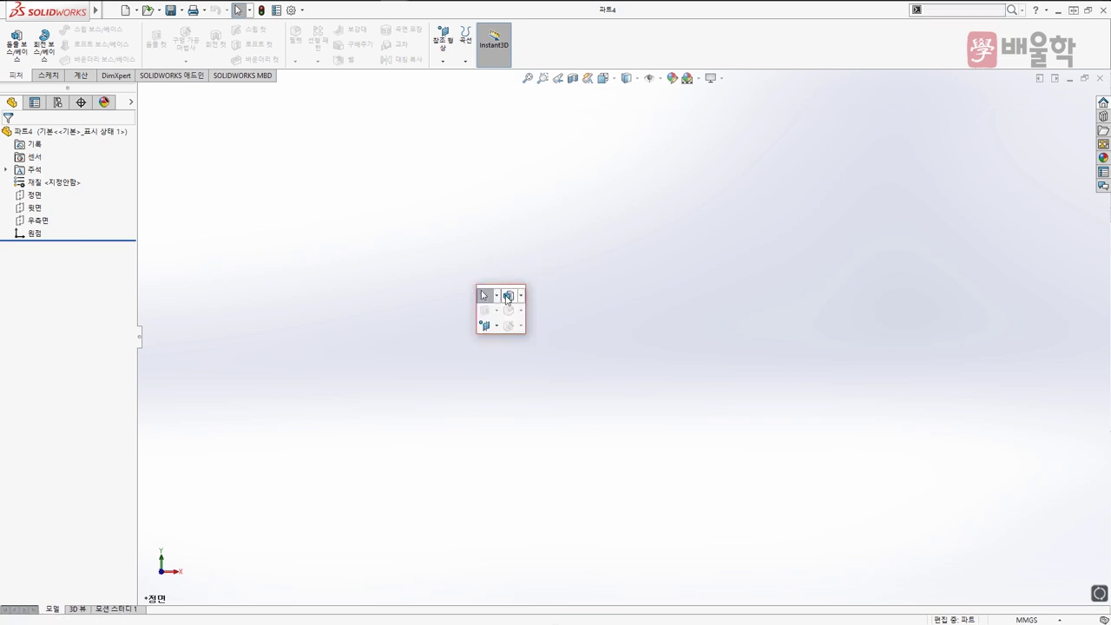
{"action": "left_click", "coordinate": [508, 297]}
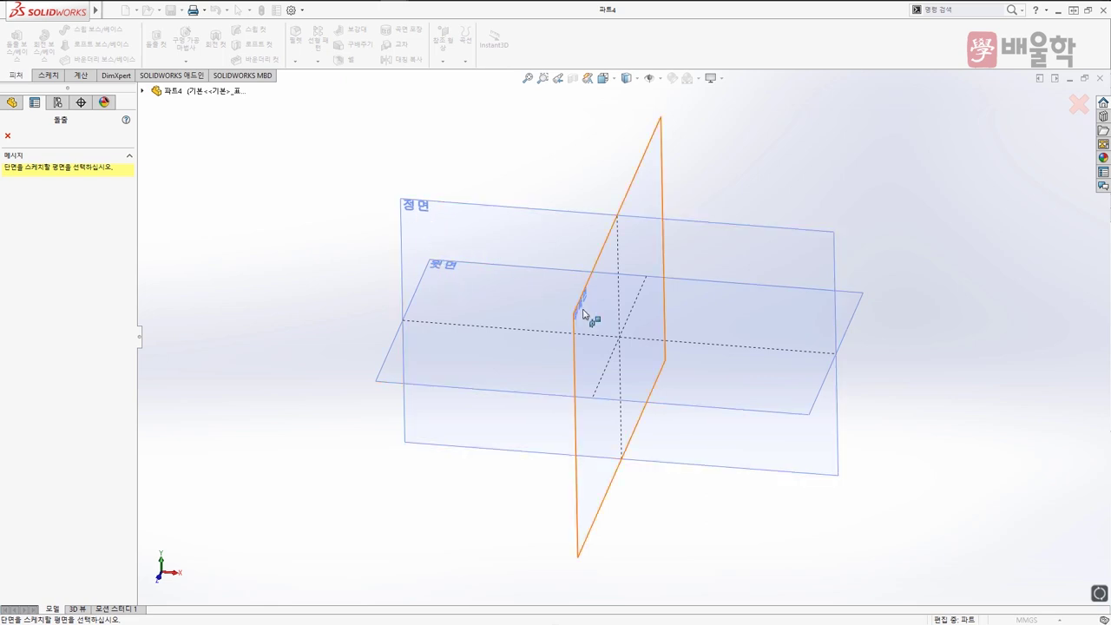
{"action": "left_click", "coordinate": [389, 359]}
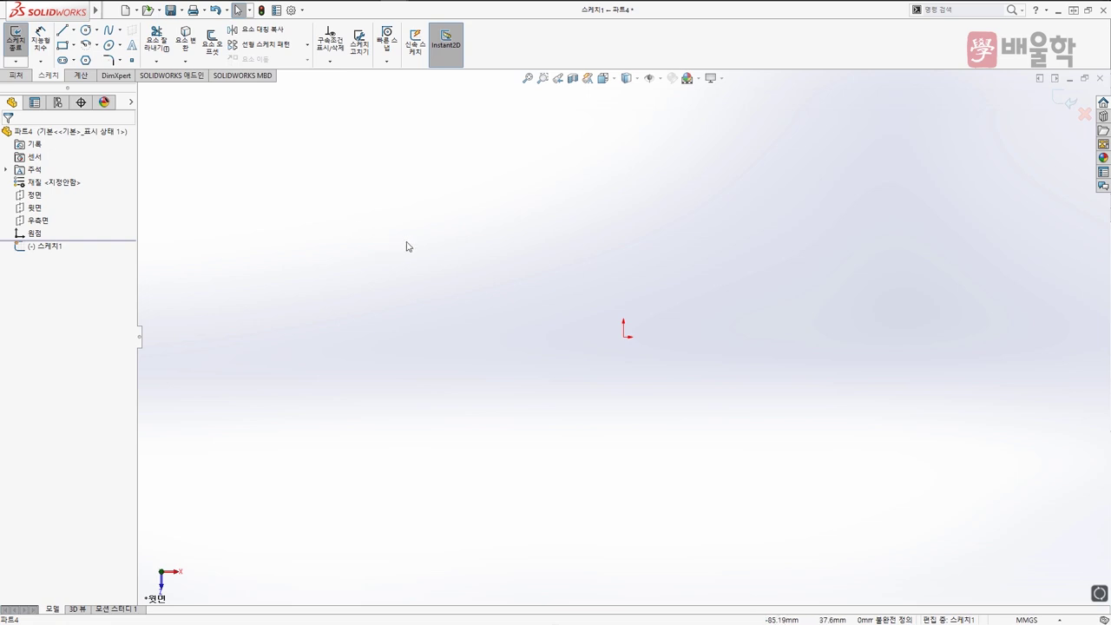
Sketch a closed irregular quadrilateral with four lines above the origin, its lower-left side about 61 mm and upper-right side about 44 mm long
{"action": "key", "text": "s"}
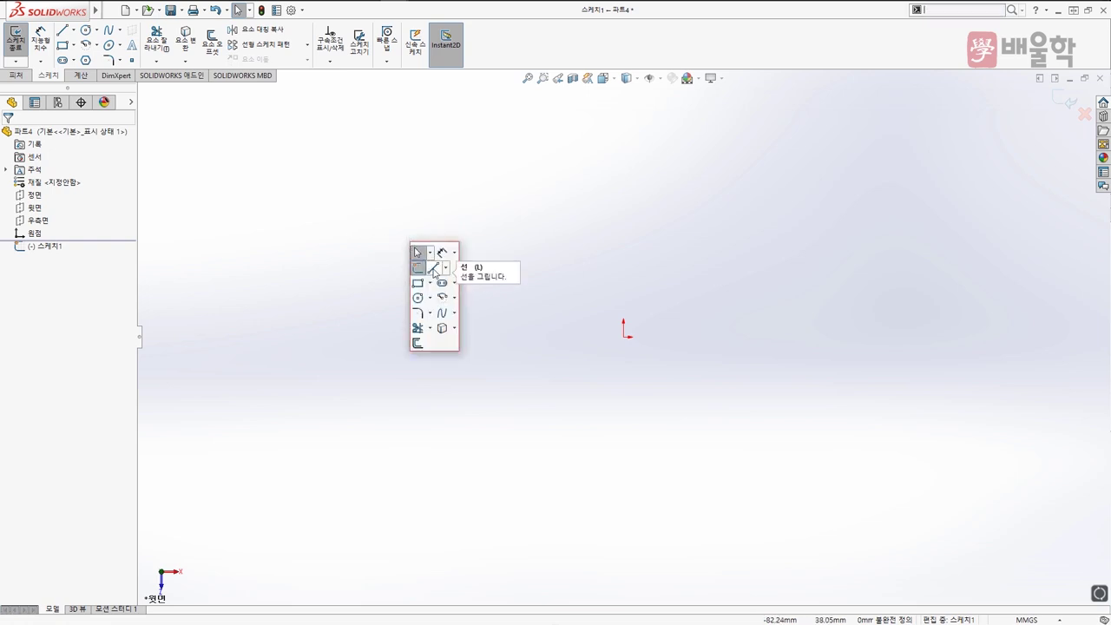
{"action": "left_click", "coordinate": [434, 271]}
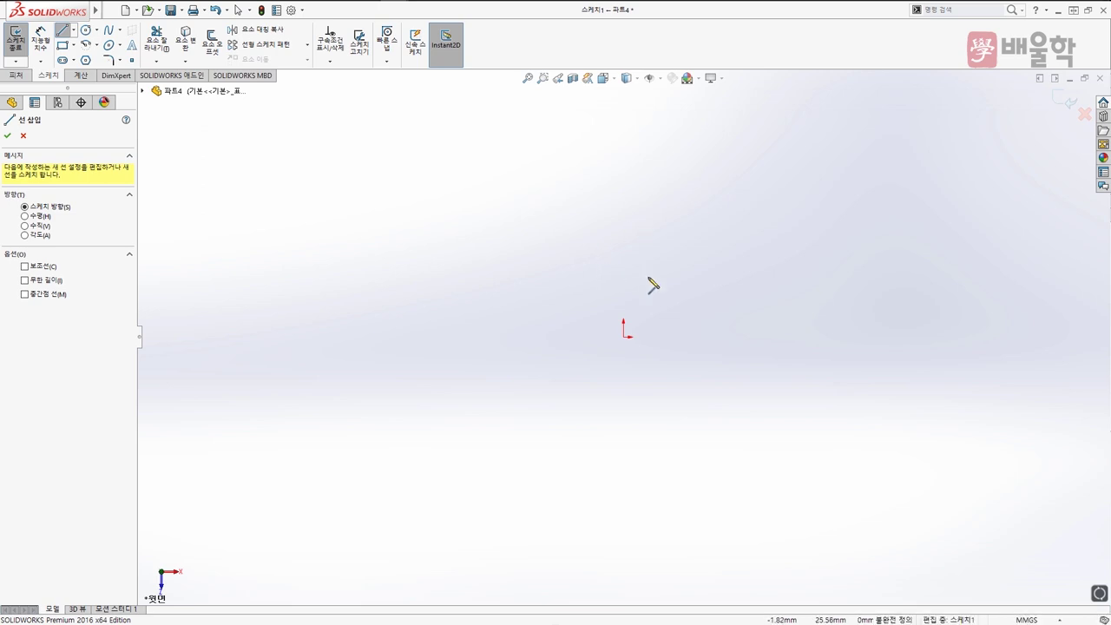
{"action": "left_click", "coordinate": [749, 175]}
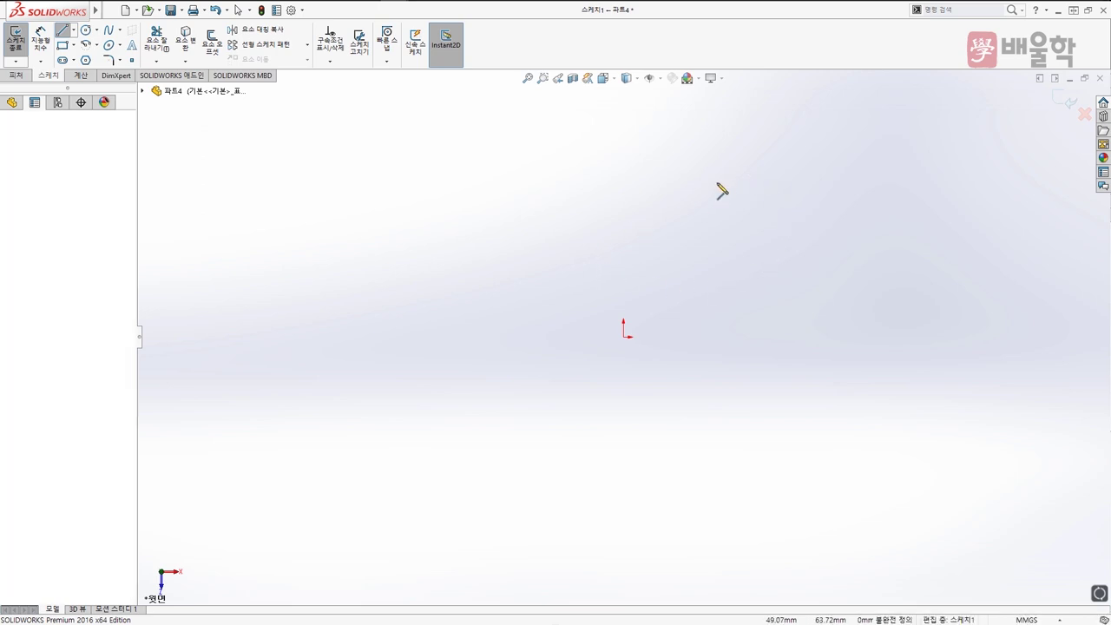
{"action": "left_click", "coordinate": [653, 208]}
{"action": "left_click", "coordinate": [763, 317]}
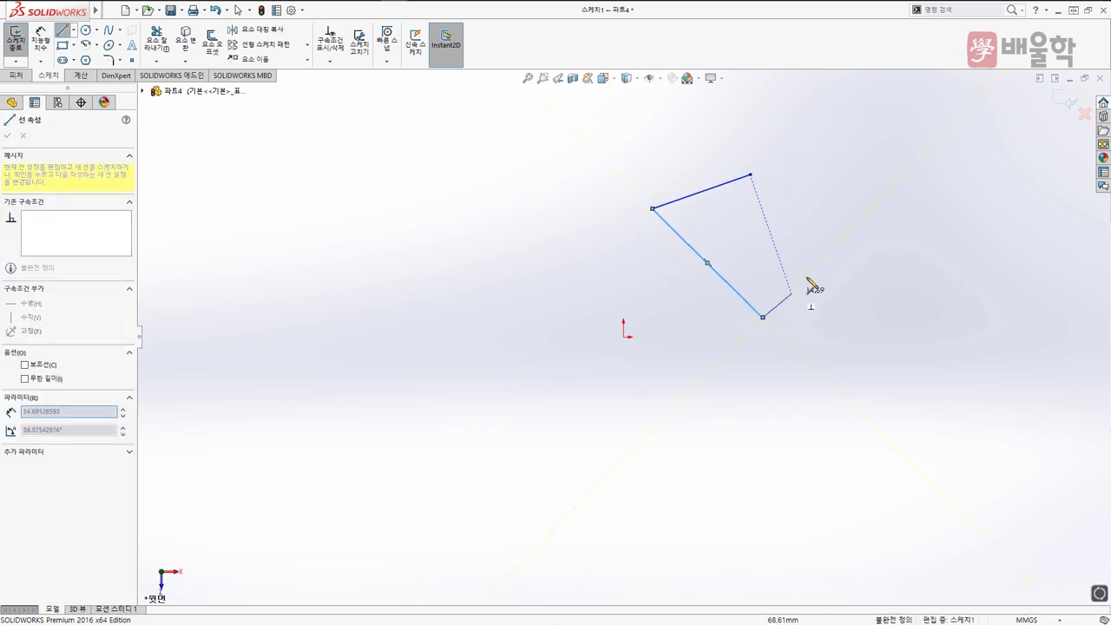
{"action": "left_click", "coordinate": [852, 221]}
{"action": "left_click", "coordinate": [751, 176]}
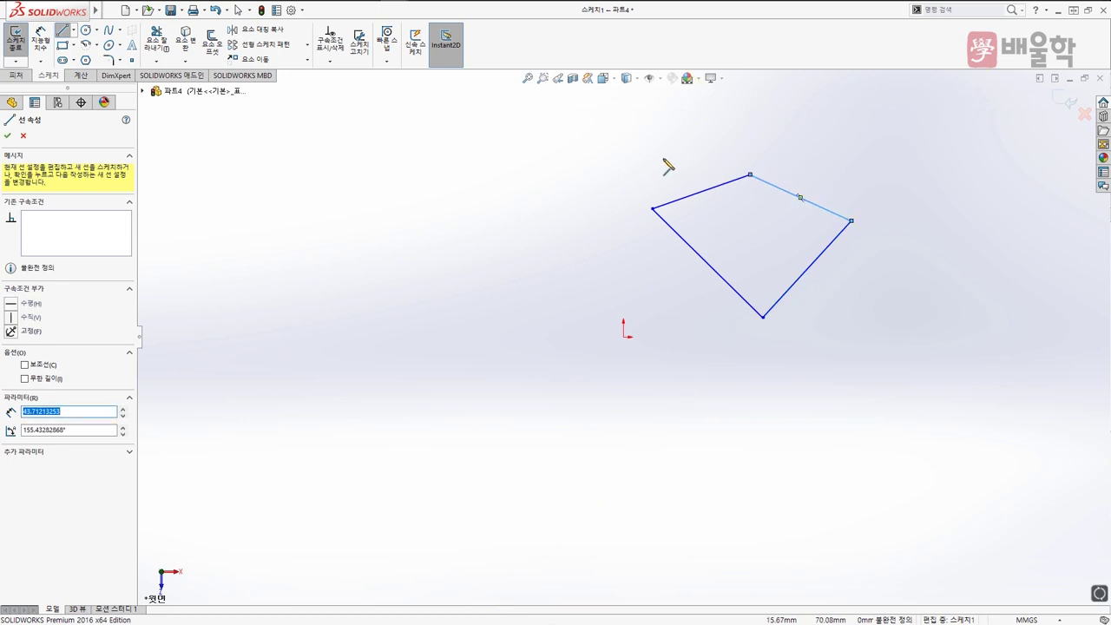
{"action": "key", "text": "Escape"}
{"action": "key", "text": "Escape"}
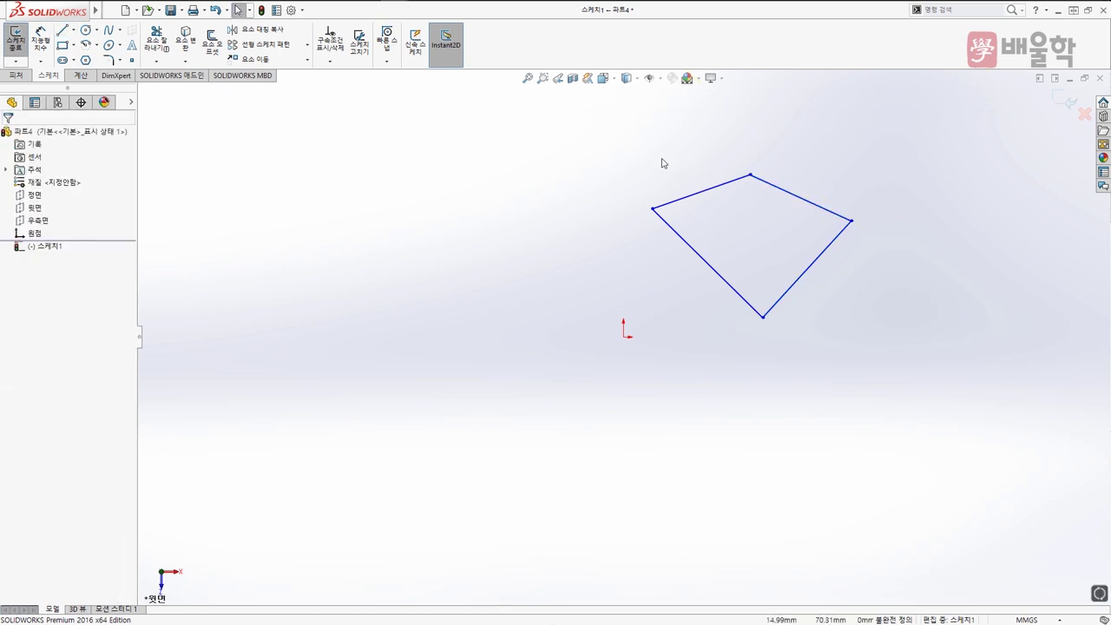
Make the quadrilateral's lower-left side horizontal and move its right endpoint outward to about X 95.6 mm, Y 44 mm
{"action": "left_click", "coordinate": [704, 264]}
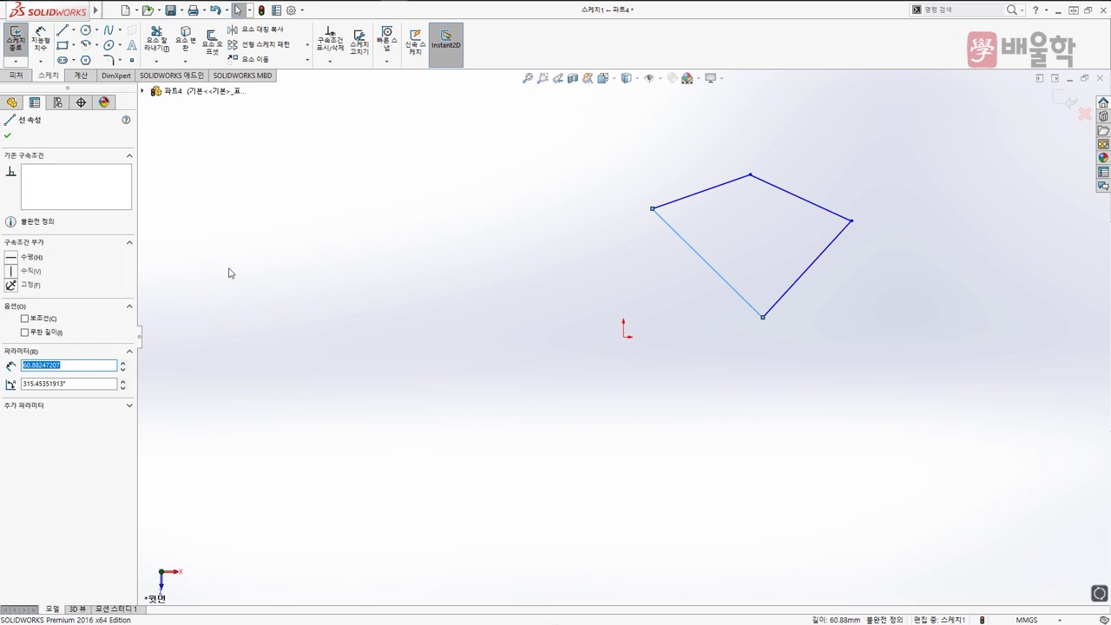
{"action": "left_click", "coordinate": [11, 258]}
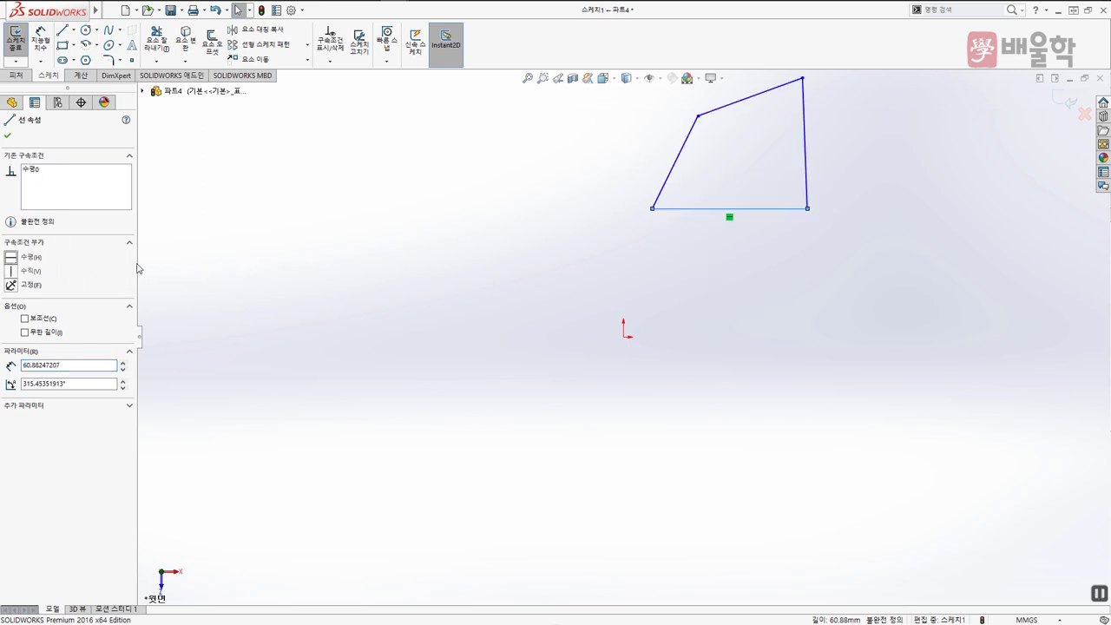
{"action": "left_click", "coordinate": [728, 236]}
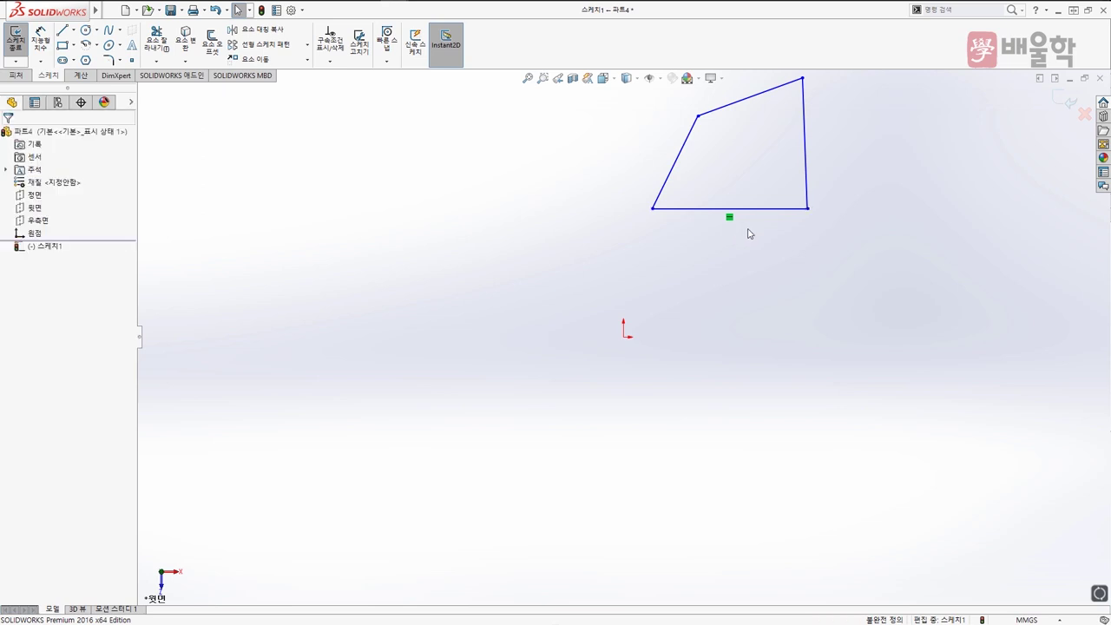
{"action": "mouse_move", "coordinate": [810, 214]}
{"action": "left_mouse_down"}
{"action": "mouse_move", "coordinate": [925, 265]}
{"action": "mouse_move", "coordinate": [819, 258]}
{"action": "mouse_move", "coordinate": [883, 273]}
{"action": "mouse_move", "coordinate": [787, 279]}
{"action": "mouse_move", "coordinate": [872, 232]}
{"action": "left_mouse_up"}
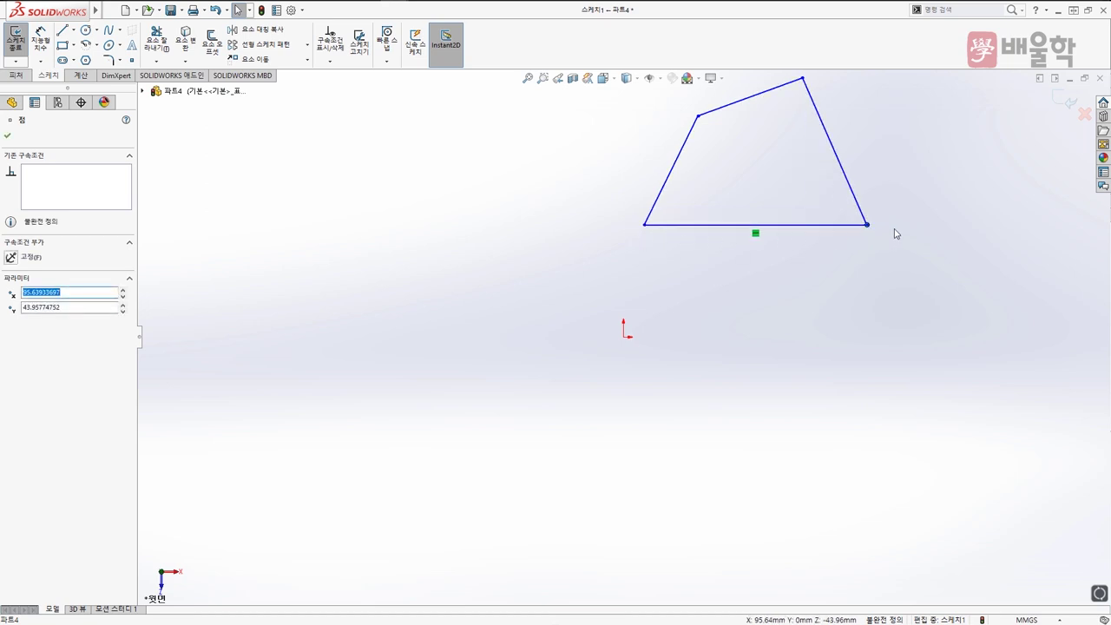
{"action": "left_click", "coordinate": [801, 269]}
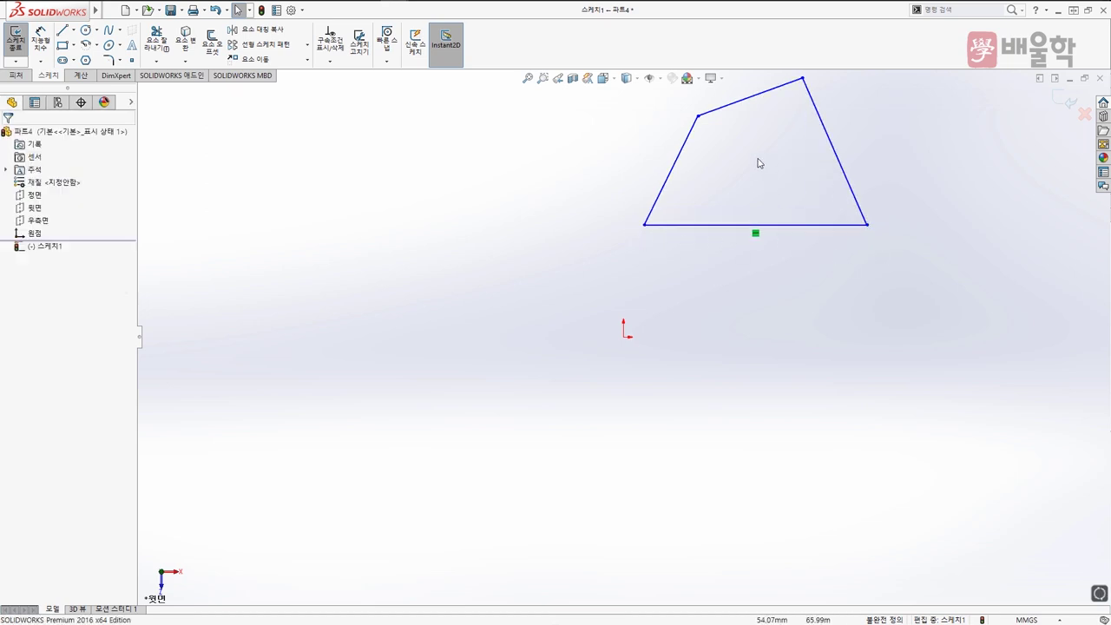
Add a horizontal relation to the slanted upper line of the quadrilateral
{"action": "left_click", "coordinate": [737, 107]}
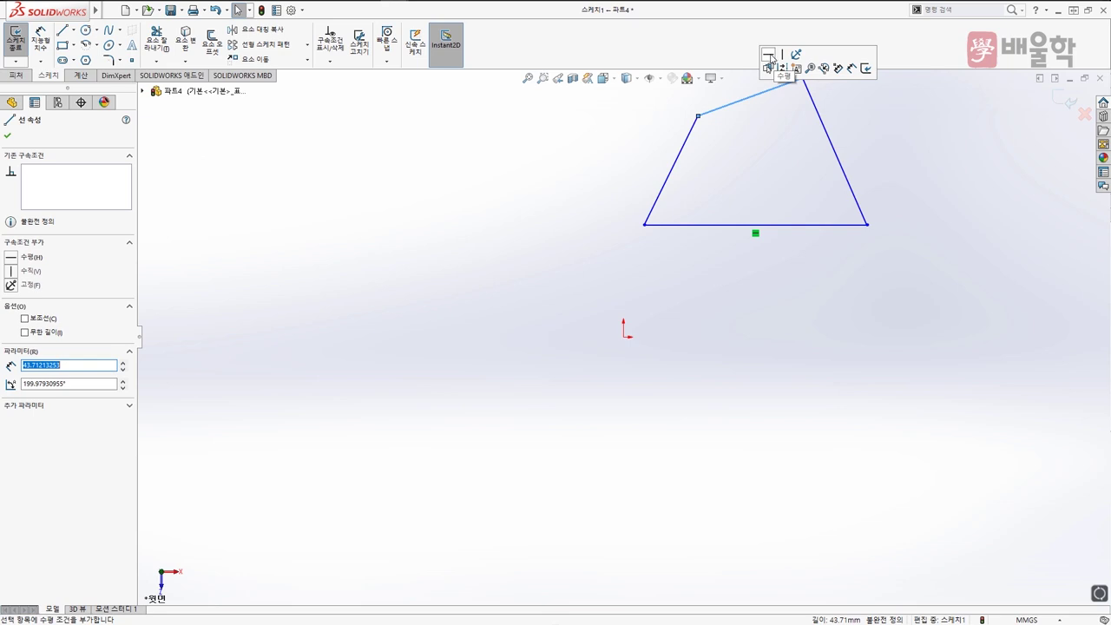
{"action": "left_click", "coordinate": [772, 58]}
{"action": "left_click", "coordinate": [743, 182]}
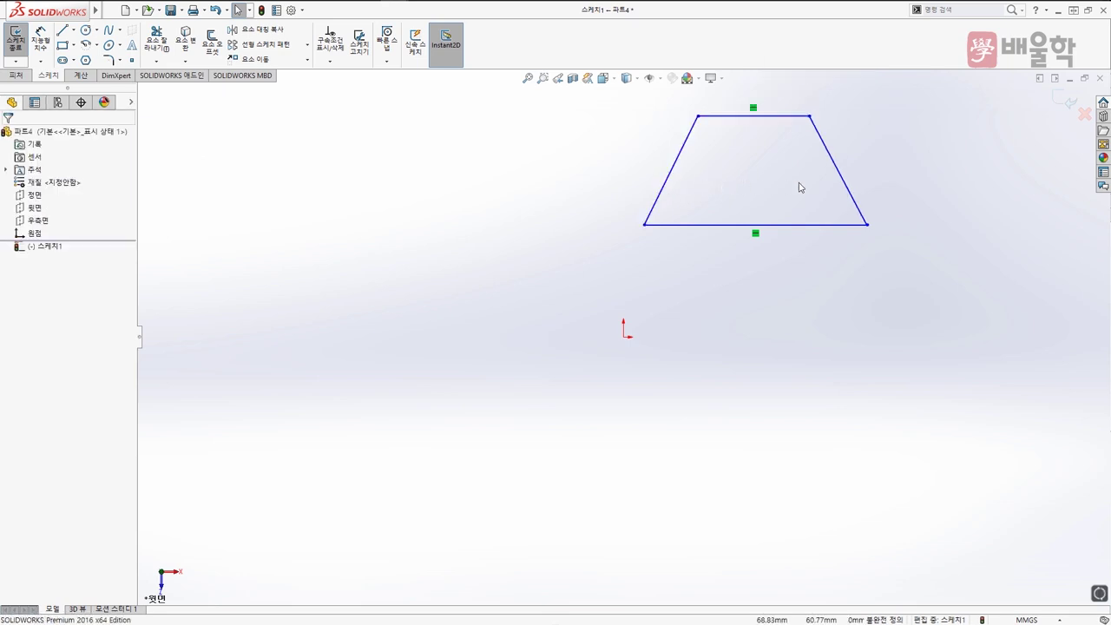
Add vertical relations to both slanted side lines of the trapezoid to form a rectangle
{"action": "left_click", "coordinate": [676, 167]}
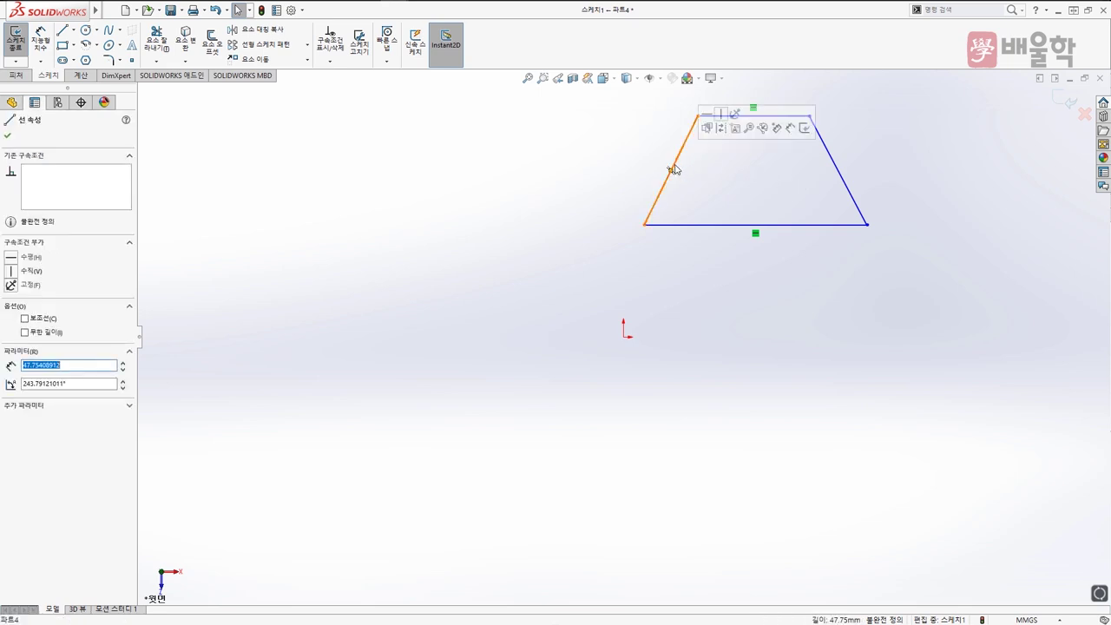
{"action": "left_click", "coordinate": [837, 171]}
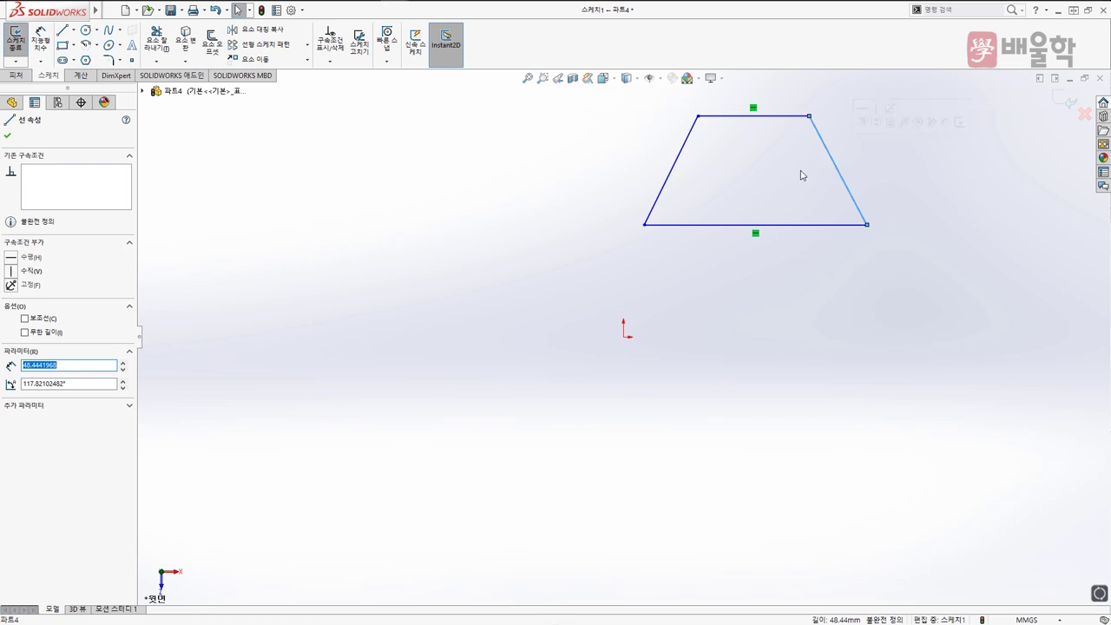
{"action": "left_click", "coordinate": [669, 189], "text": "ctrl"}
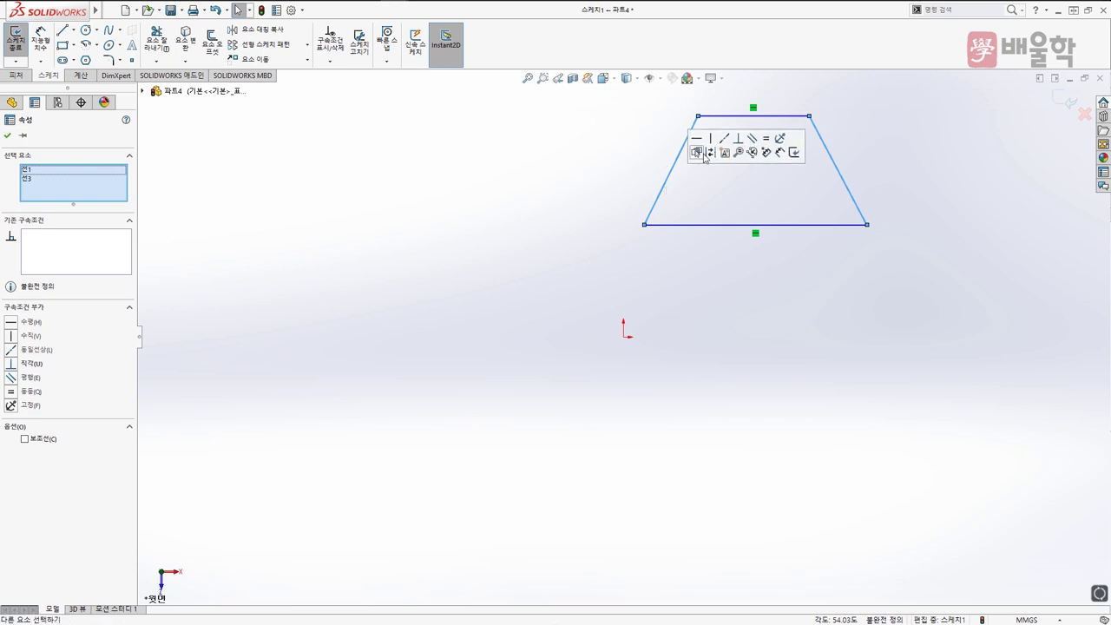
{"action": "left_click", "coordinate": [712, 141]}
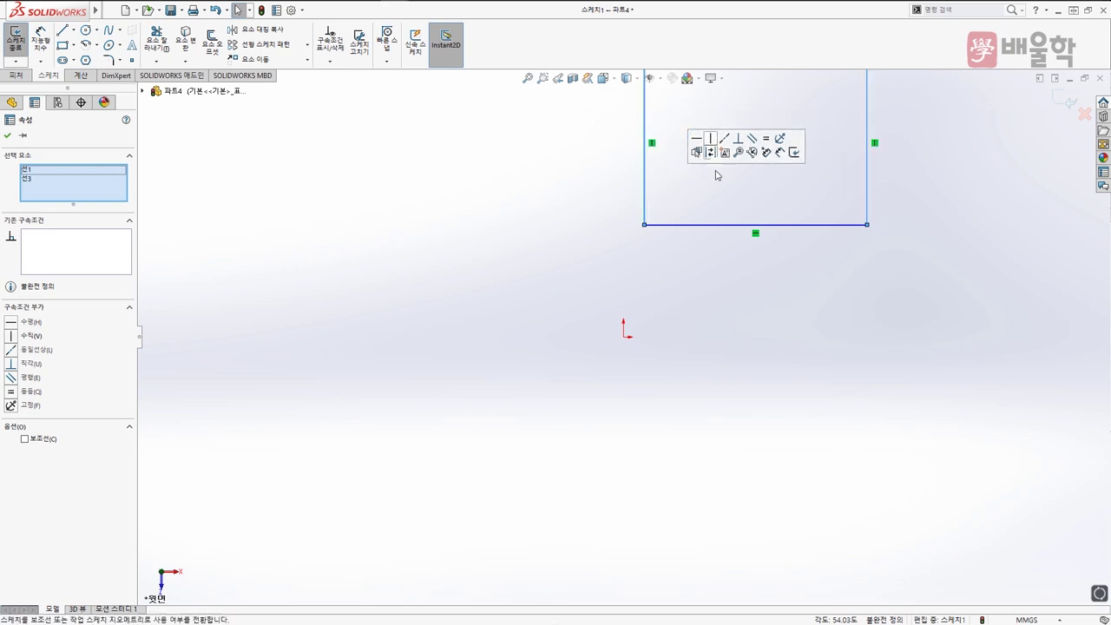
{"action": "left_click", "coordinate": [720, 196]}
Resize the rectangle to about 96 by 55 mm by moving its lower-right corner
{"action": "scroll", "coordinate": [710, 213], "scroll_direction": "down", "scroll_amount": 3}
{"action": "scroll", "coordinate": [710, 217], "scroll_direction": "up", "scroll_amount": 2}
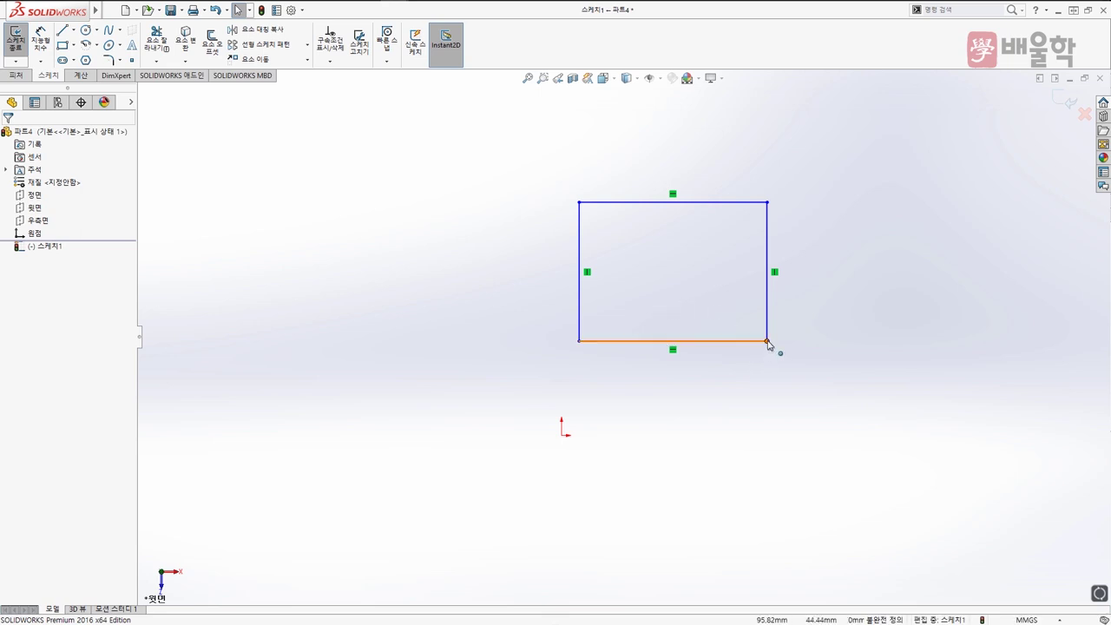
{"action": "left_click_drag", "start_coordinate": [767, 341], "coordinate": [788, 323]}
{"action": "left_click", "coordinate": [833, 289]}
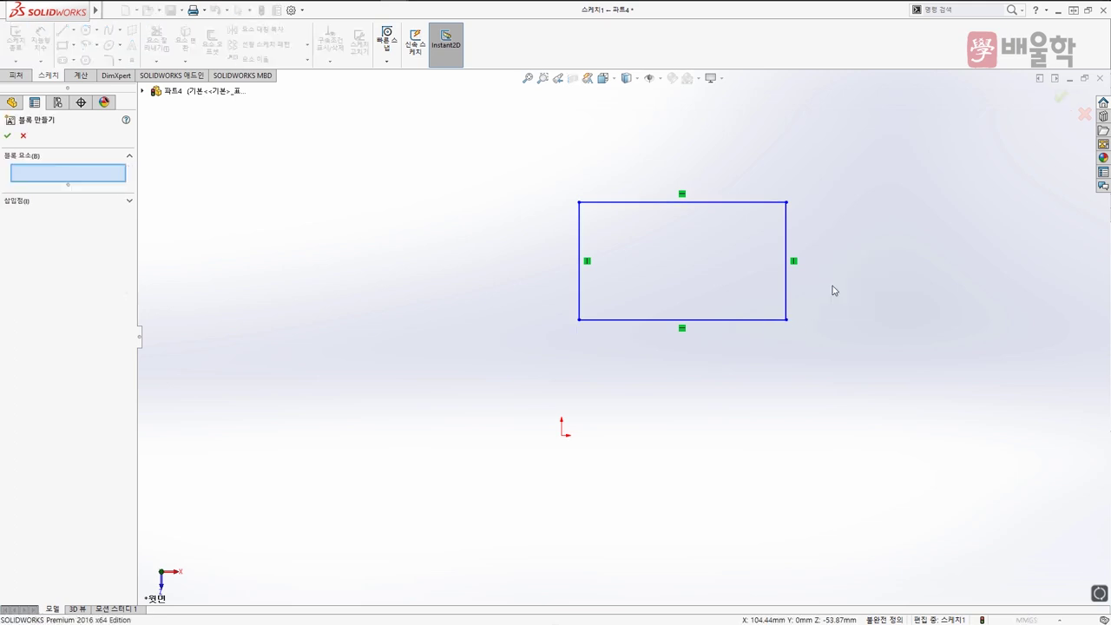
{"action": "key", "text": "Escape"}
Try a horizontal relation on the rectangle's vertical left side, and delete that conflicting relation
{"action": "left_click", "coordinate": [580, 288]}
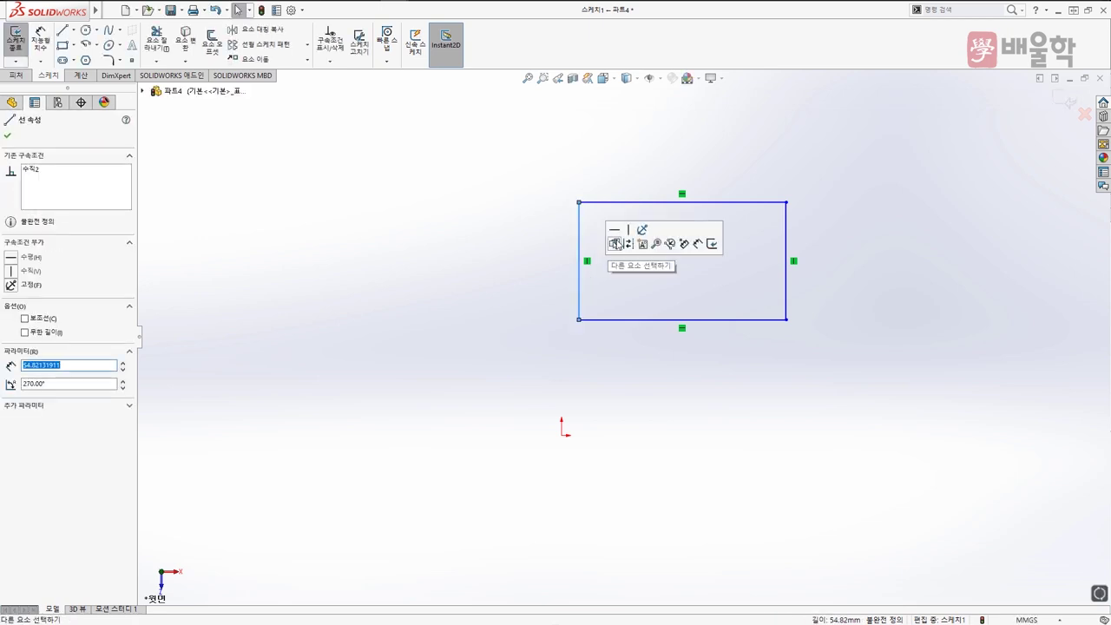
{"action": "left_click", "coordinate": [615, 231]}
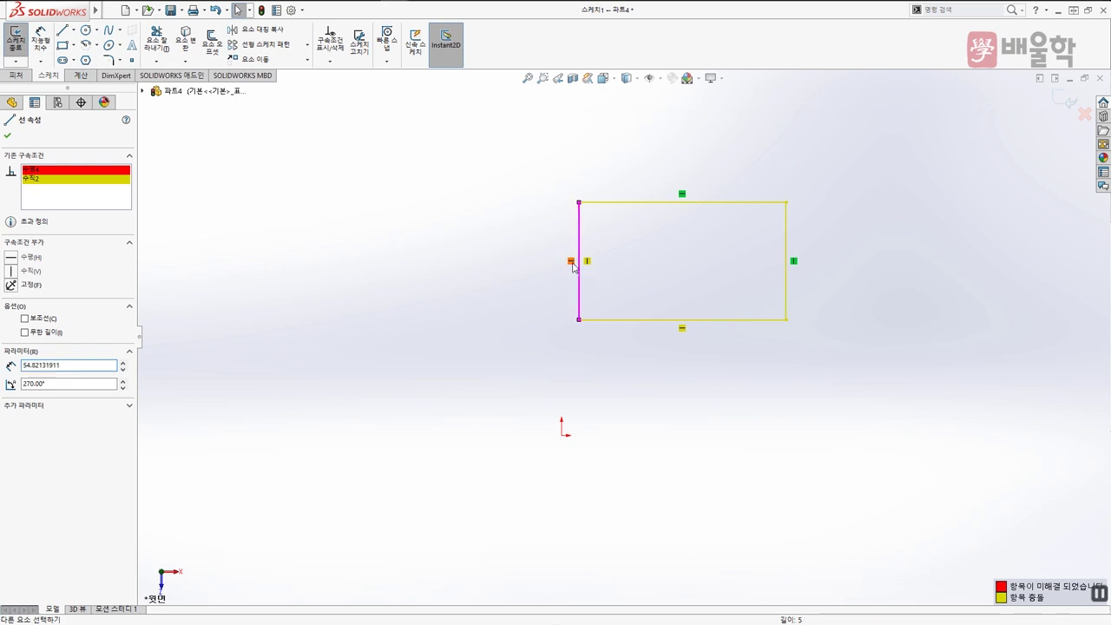
{"action": "left_click", "coordinate": [571, 261]}
{"action": "key", "text": "Delete"}
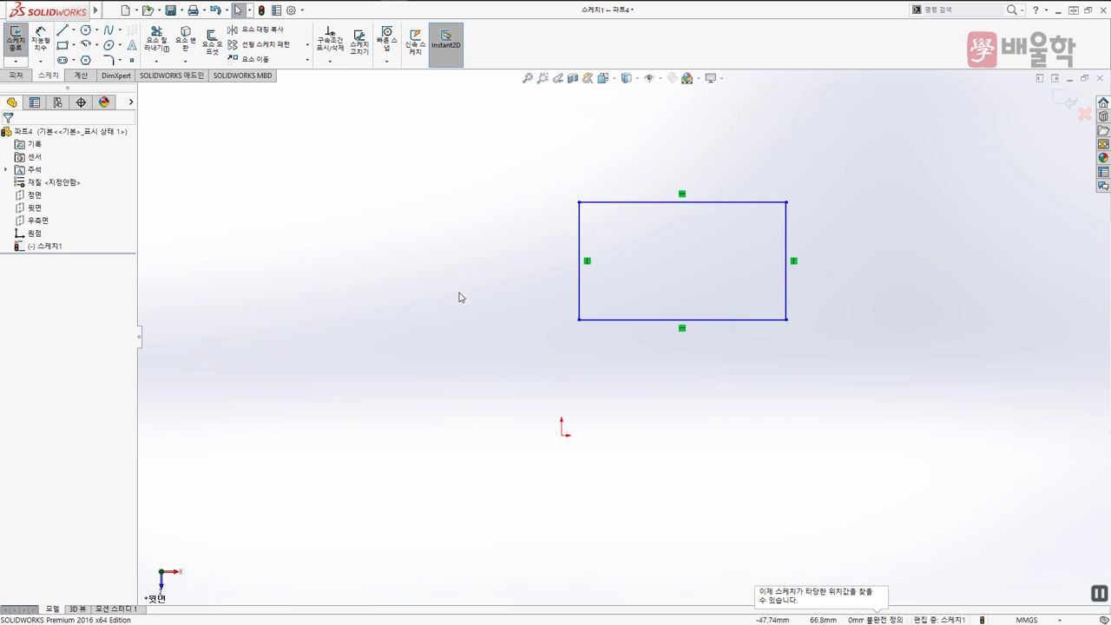
Dimension the rectangle's bottom side with Smart Dimension and set its length to 100 mm
{"action": "right_click_drag", "start_coordinate": [460, 299], "coordinate": [466, 247]}
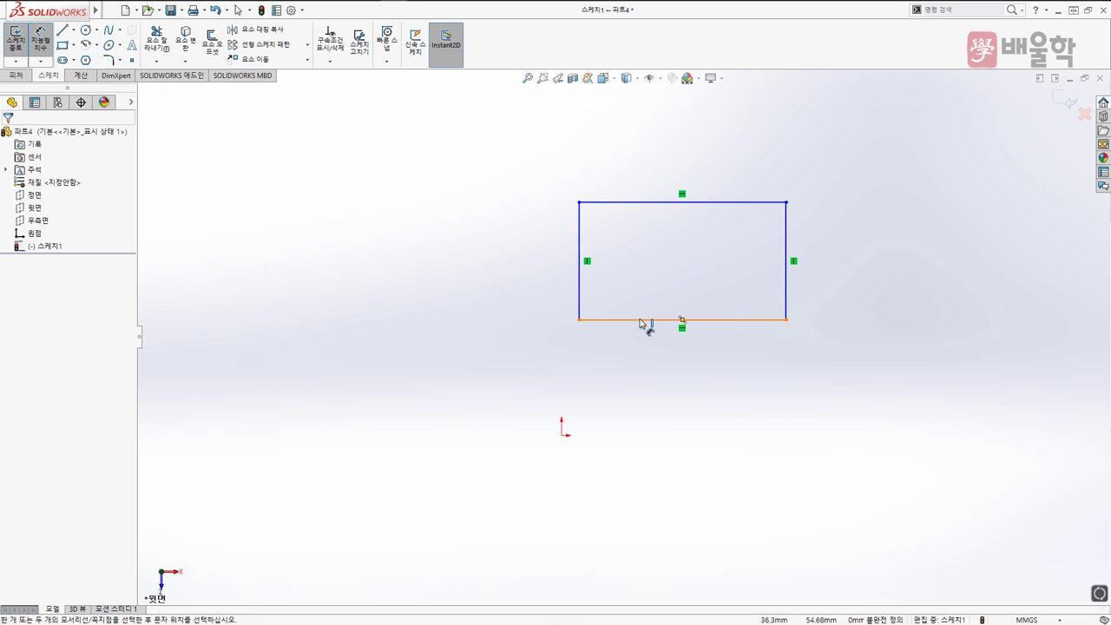
{"action": "left_click", "coordinate": [651, 344]}
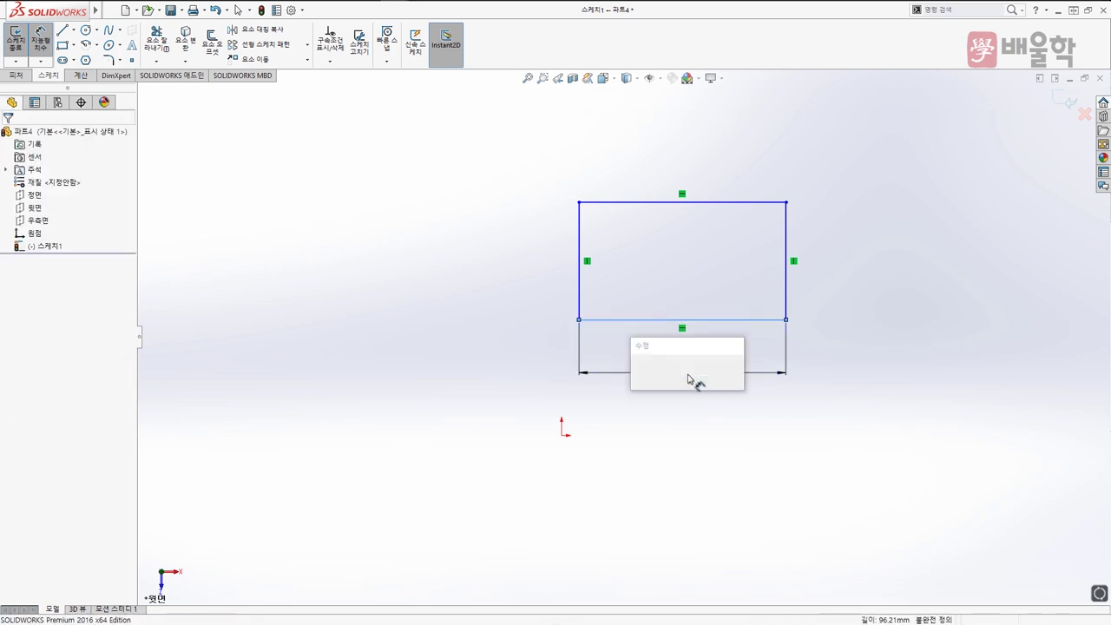
{"action": "left_click", "coordinate": [690, 376]}
{"action": "type", "text": "100"}
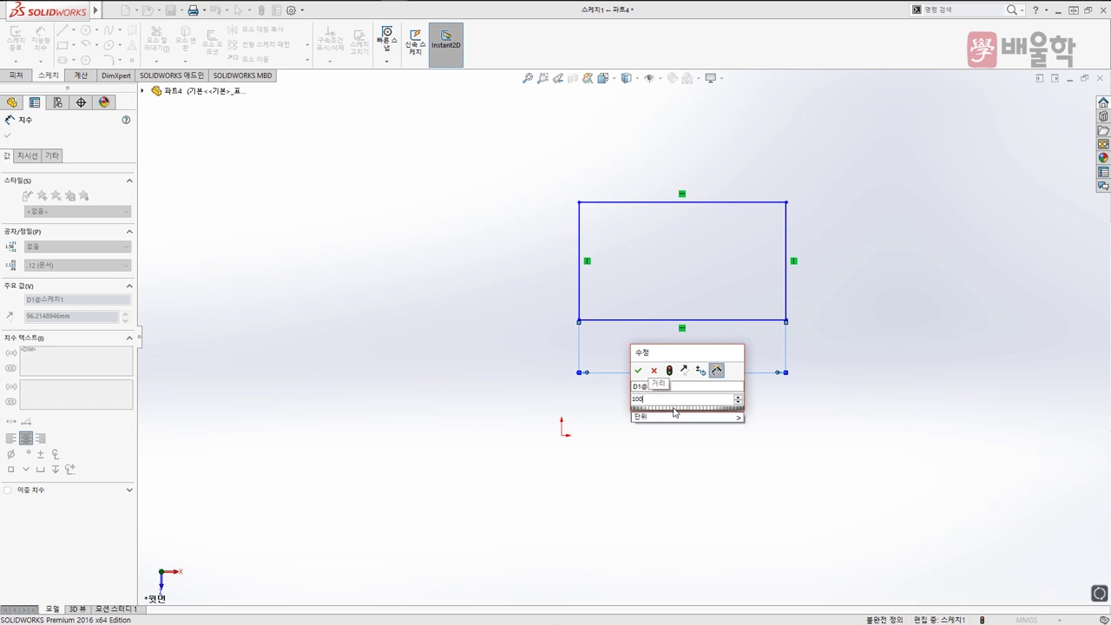
{"action": "key", "text": "Return"}
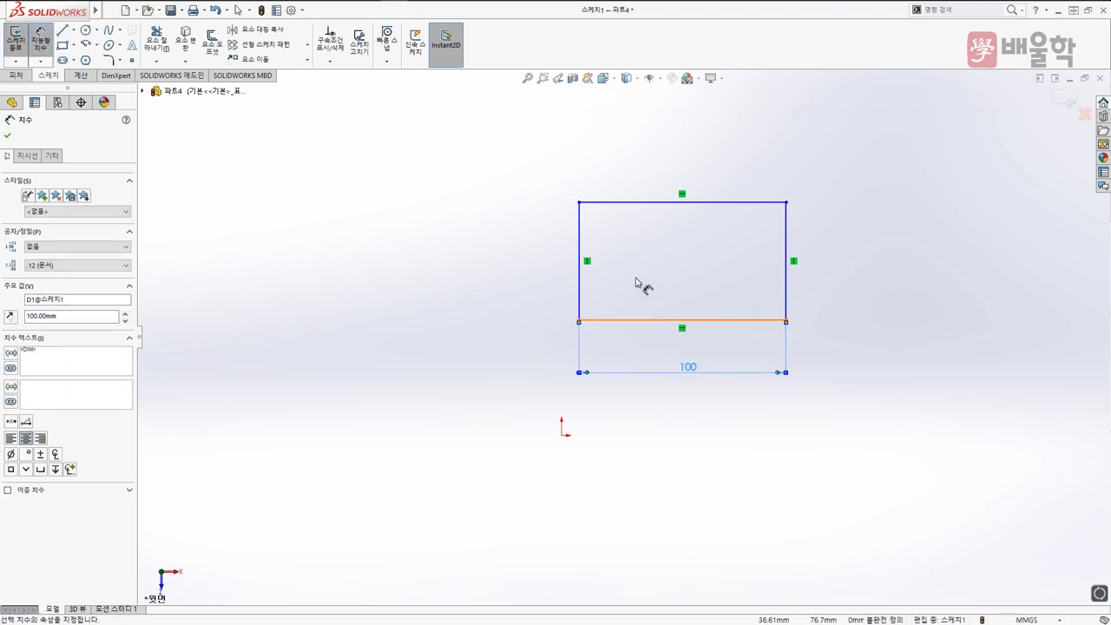
Dimension the rectangle's left side and set its height to 60 mm
{"action": "left_click", "coordinate": [580, 283]}
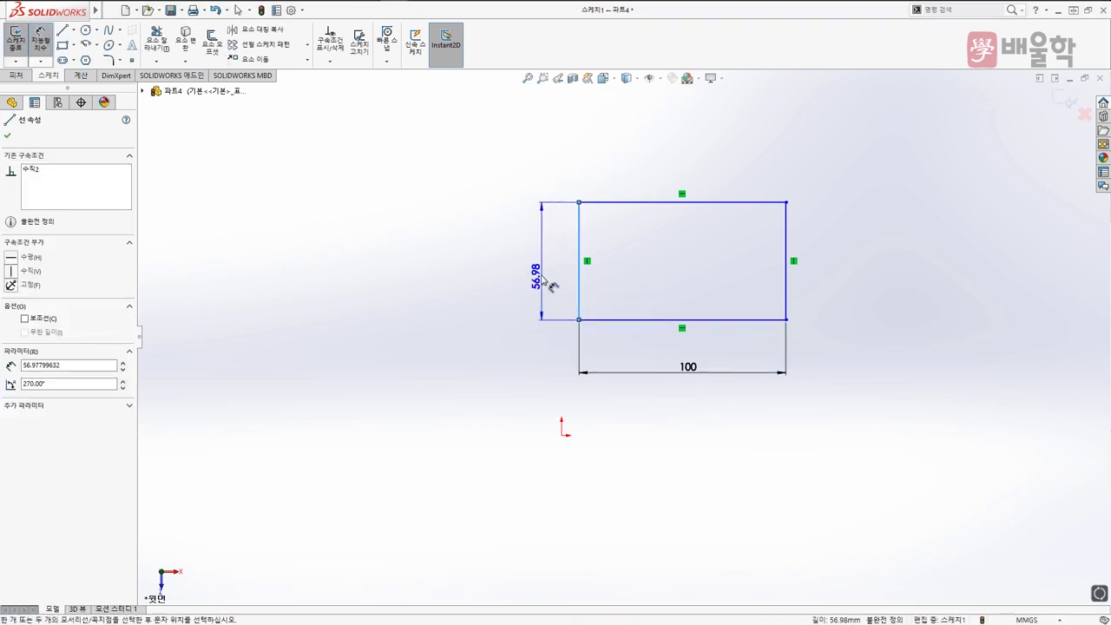
{"action": "left_click", "coordinate": [552, 285]}
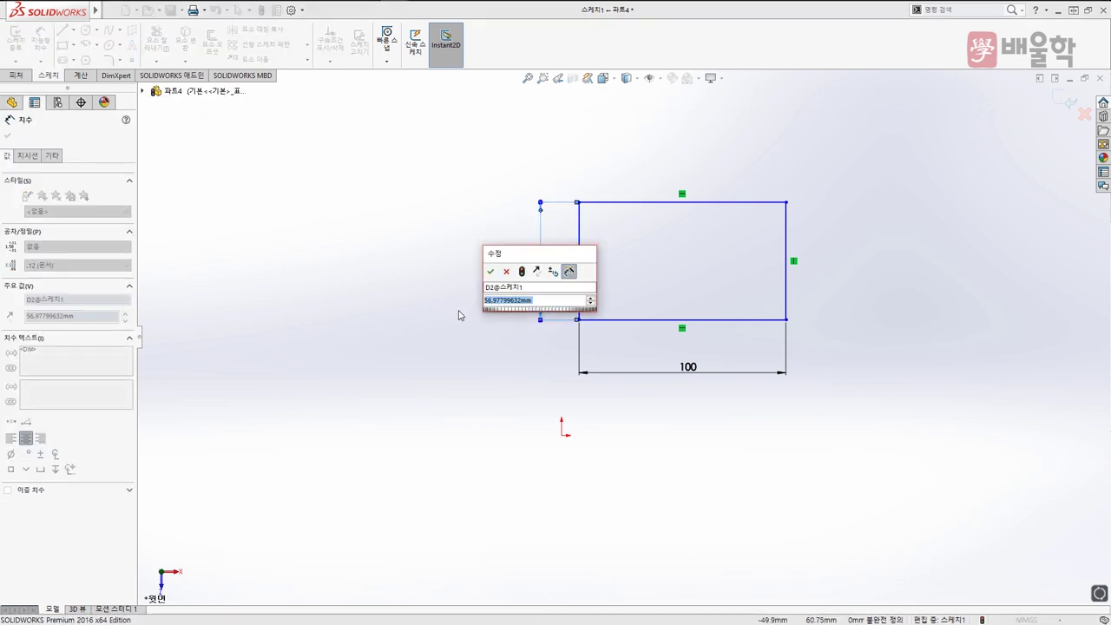
{"action": "type", "text": "60"}
{"action": "key", "text": "Return"}
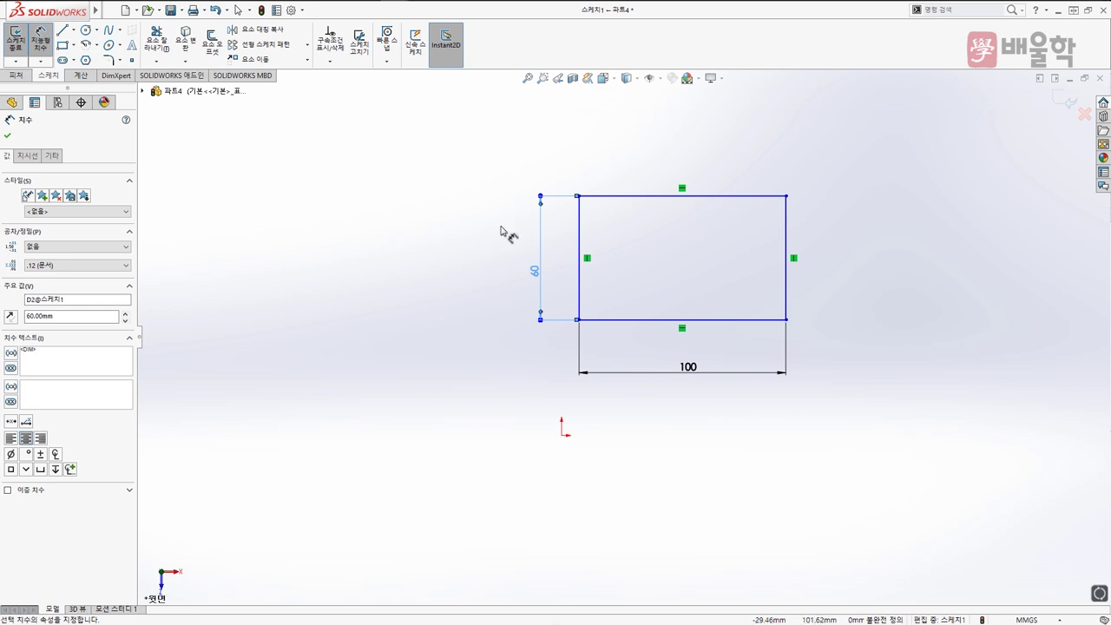
{"action": "key", "text": "Escape"}
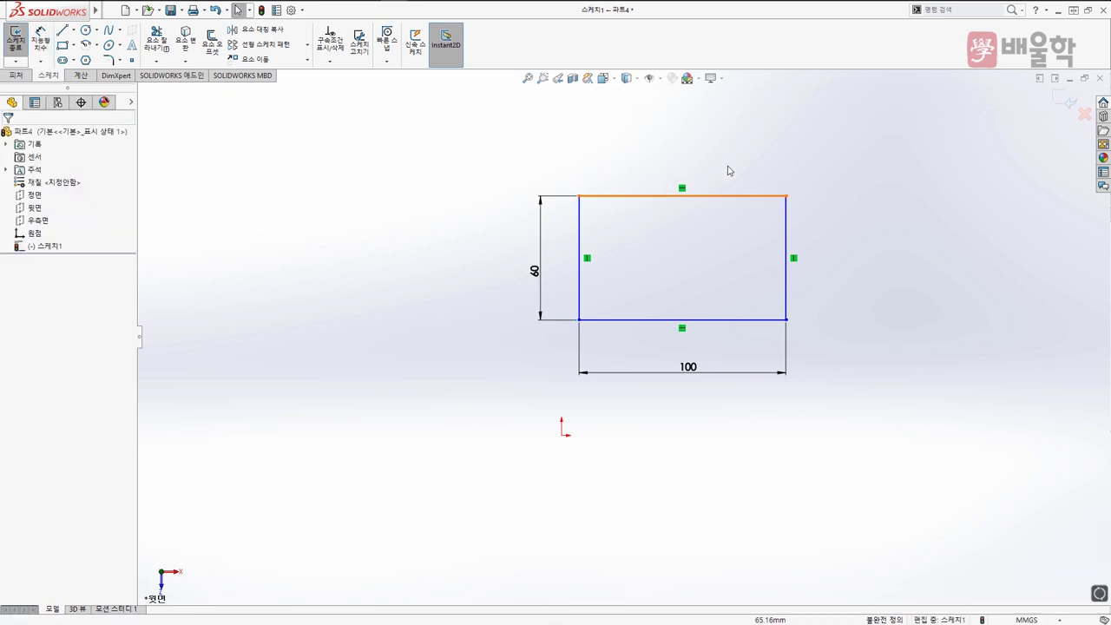
Move the dimensioned rectangle by its corners so its lower-left corner sits at about X -7.6 mm, Y 63.3 mm
{"action": "left_click_drag", "start_coordinate": [787, 196], "coordinate": [929, 157]}
{"action": "left_click_drag", "start_coordinate": [722, 282], "coordinate": [545, 305]}
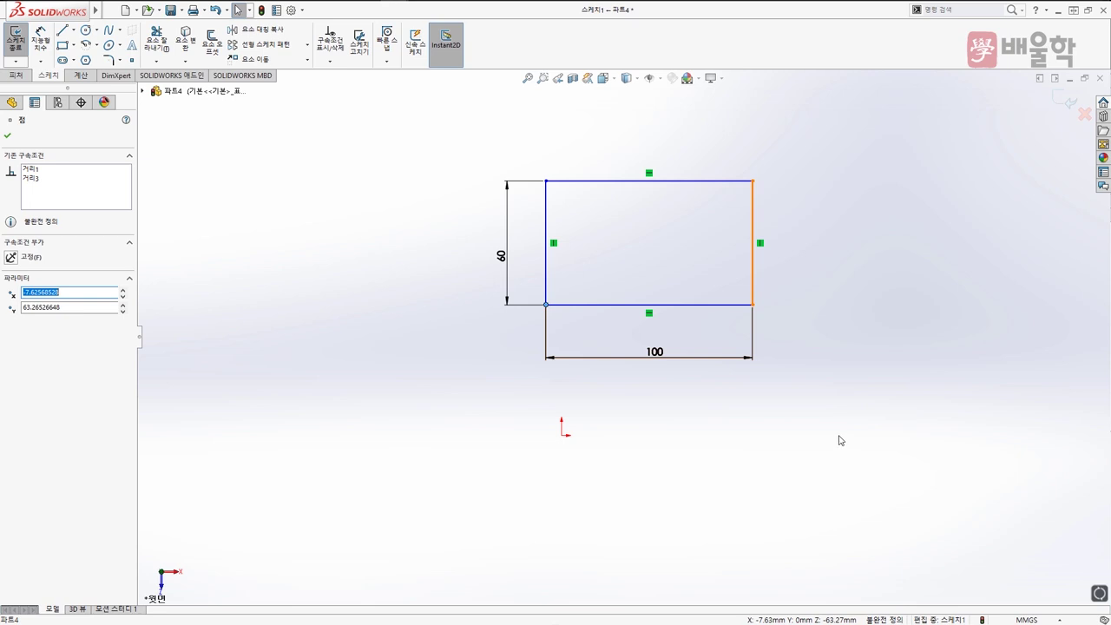
{"action": "left_click", "coordinate": [800, 303]}
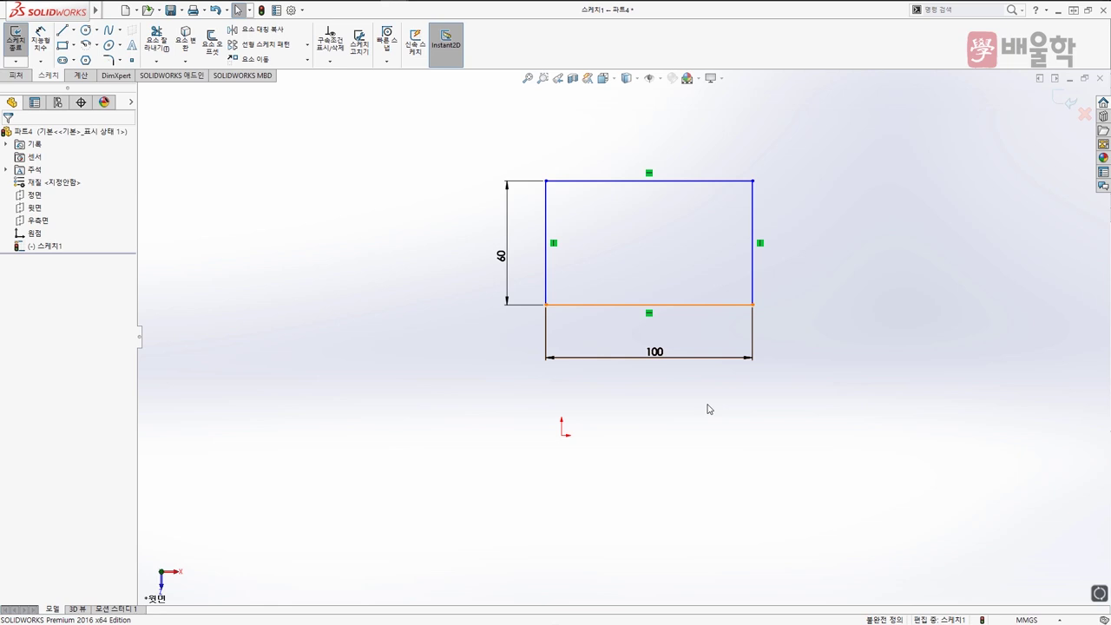
Add a coincident relation between the rectangle's lower-left corner and the sketch origin
{"action": "left_click", "coordinate": [546, 305]}
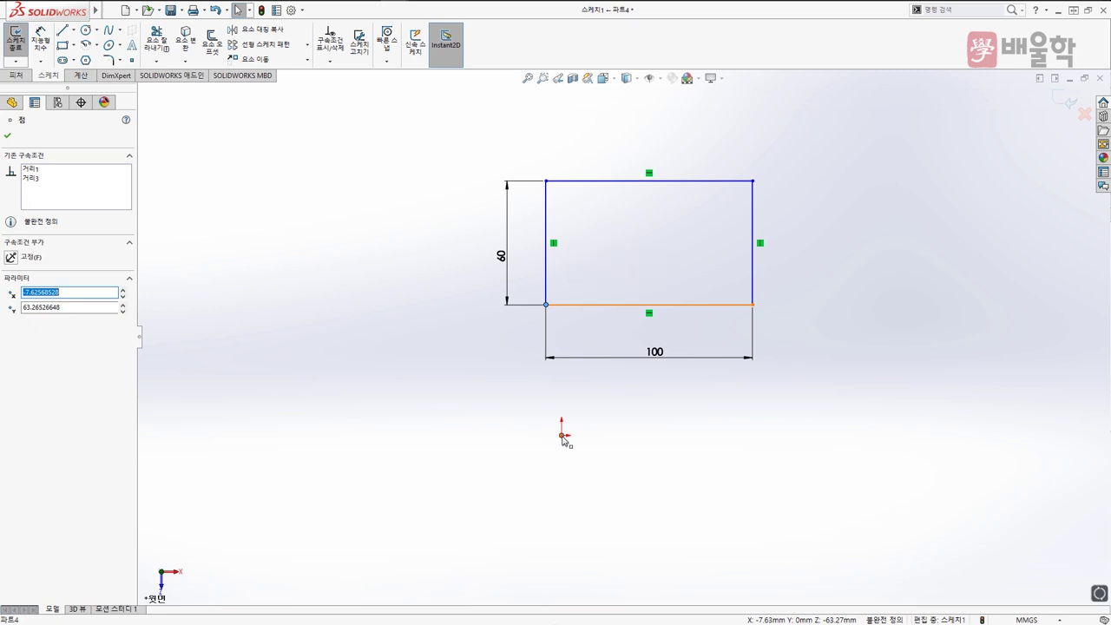
{"action": "left_click", "coordinate": [562, 435], "text": "ctrl"}
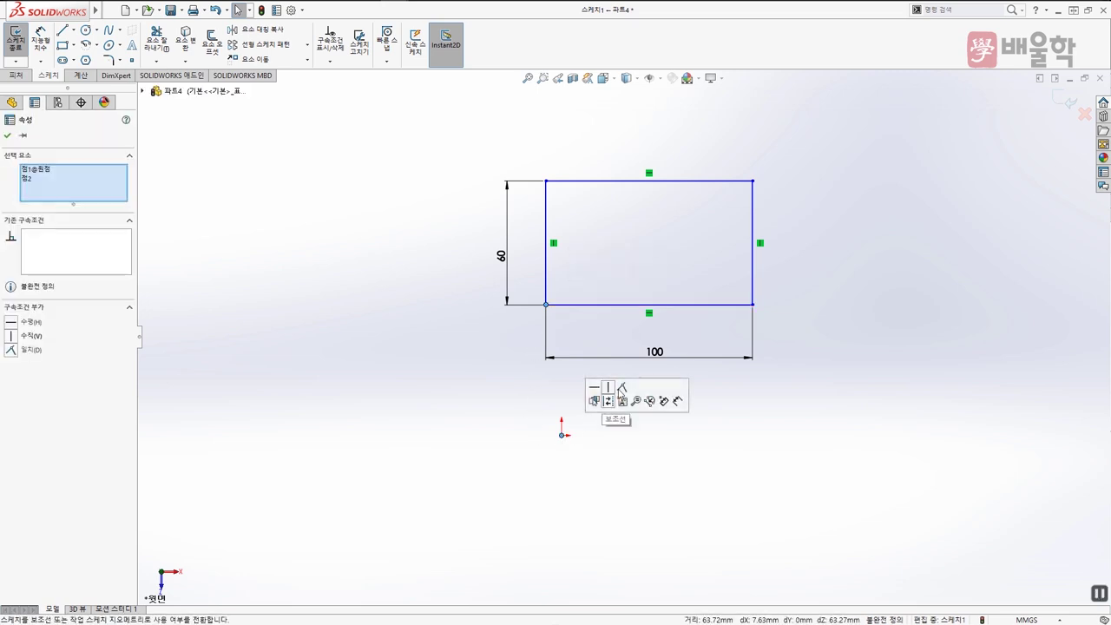
{"action": "left_click", "coordinate": [623, 388]}
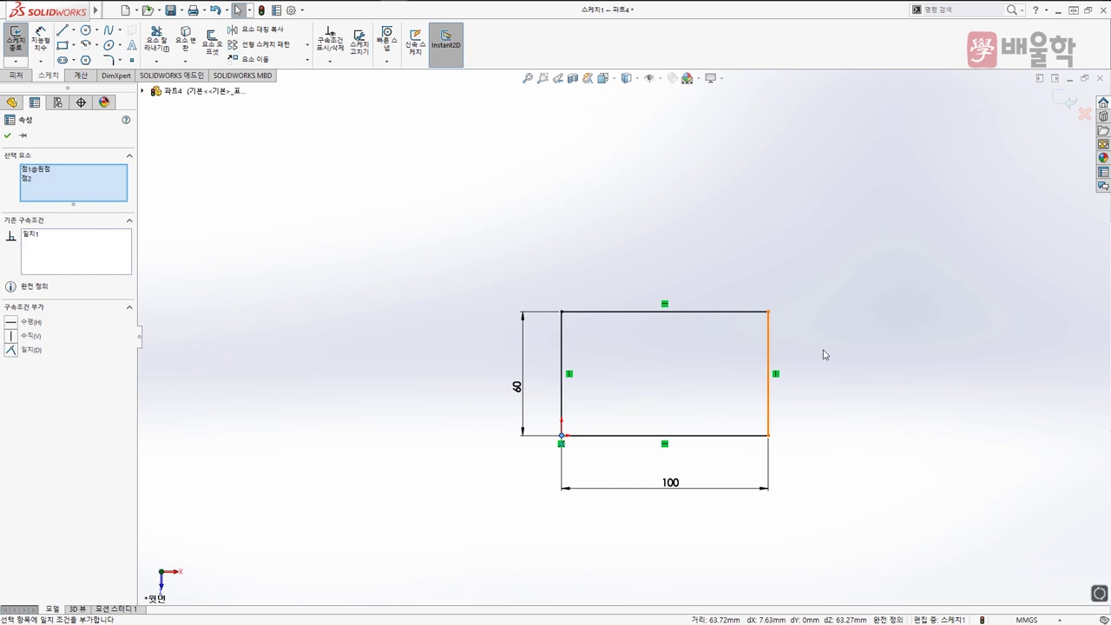
{"action": "left_click", "coordinate": [808, 360]}
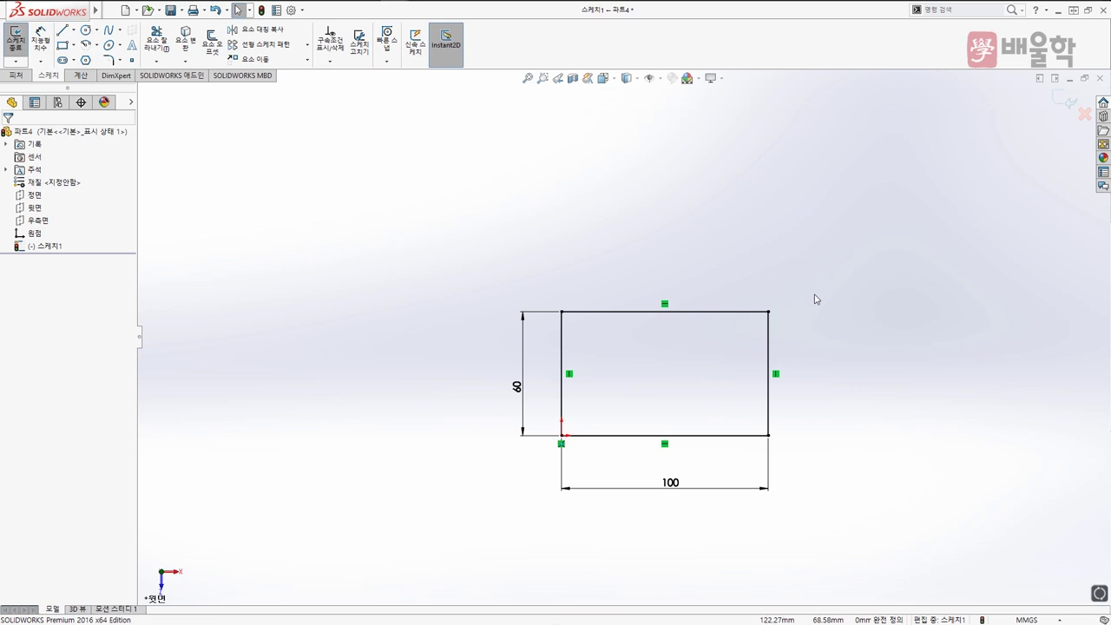
Try to add a redundant length dimension to the rectangle's top side with Smart Dimension, and cancel it
{"action": "right_click_drag", "start_coordinate": [813, 292], "coordinate": [819, 250]}
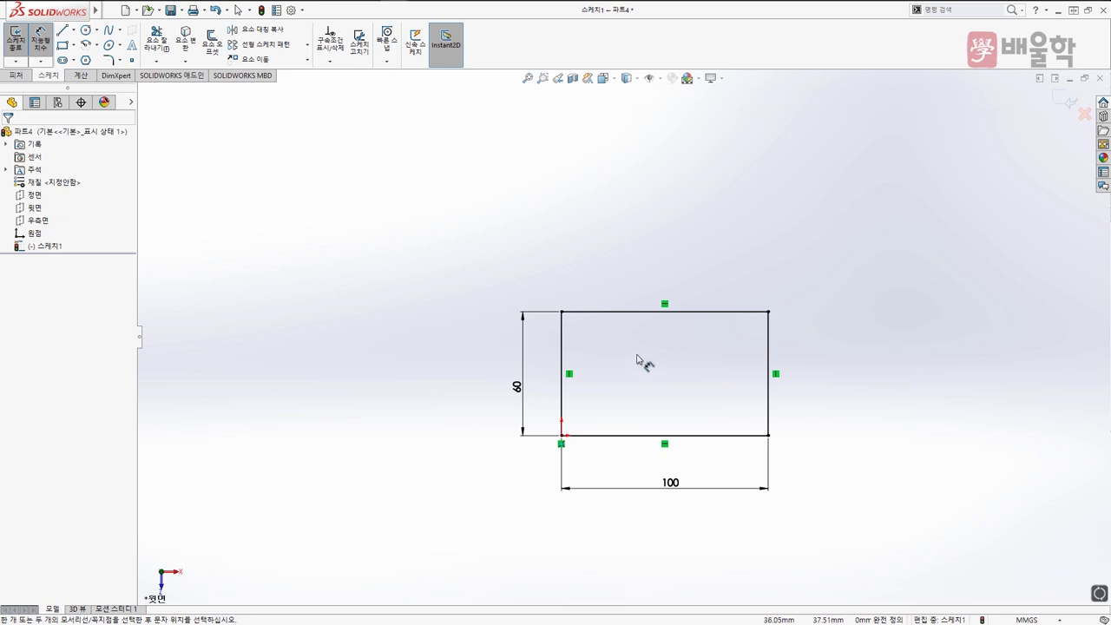
{"action": "left_click", "coordinate": [643, 312]}
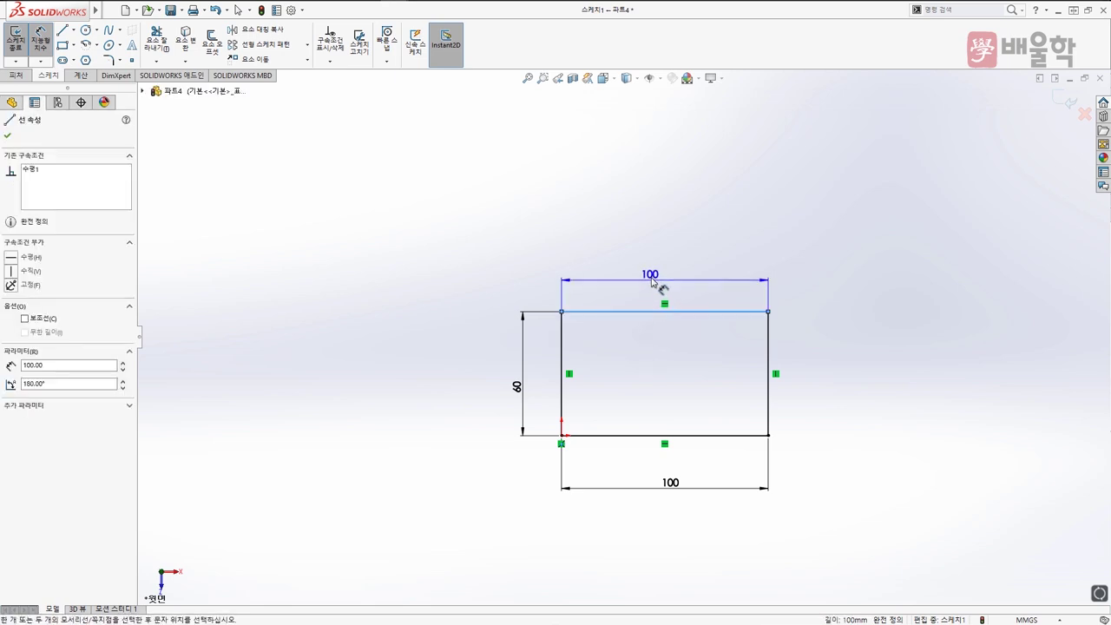
{"action": "left_click", "coordinate": [660, 281]}
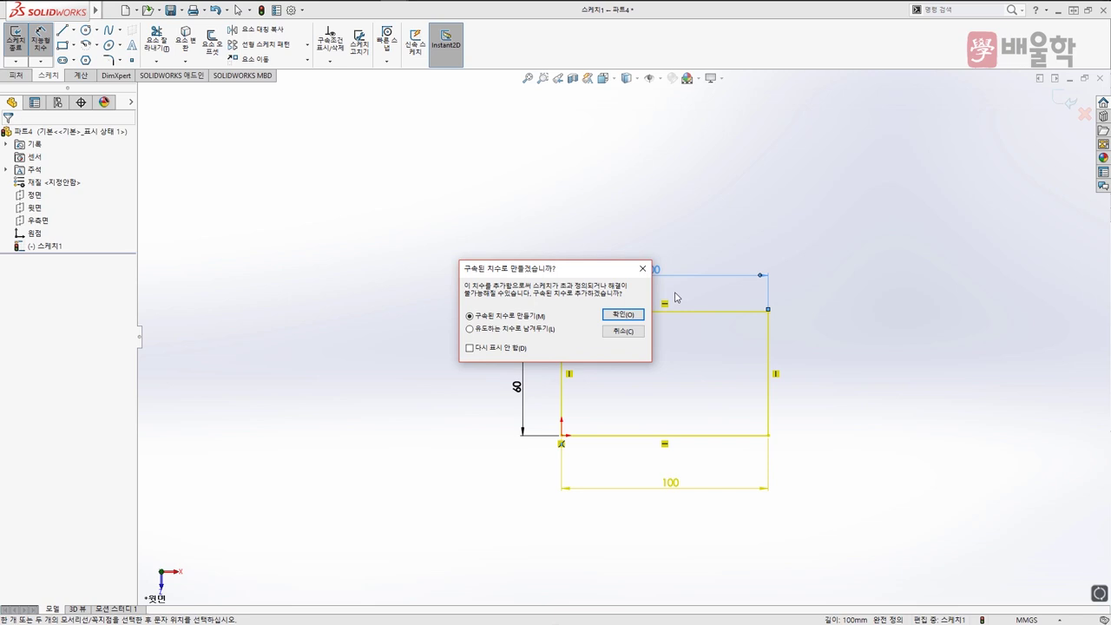
{"action": "left_click", "coordinate": [623, 331]}
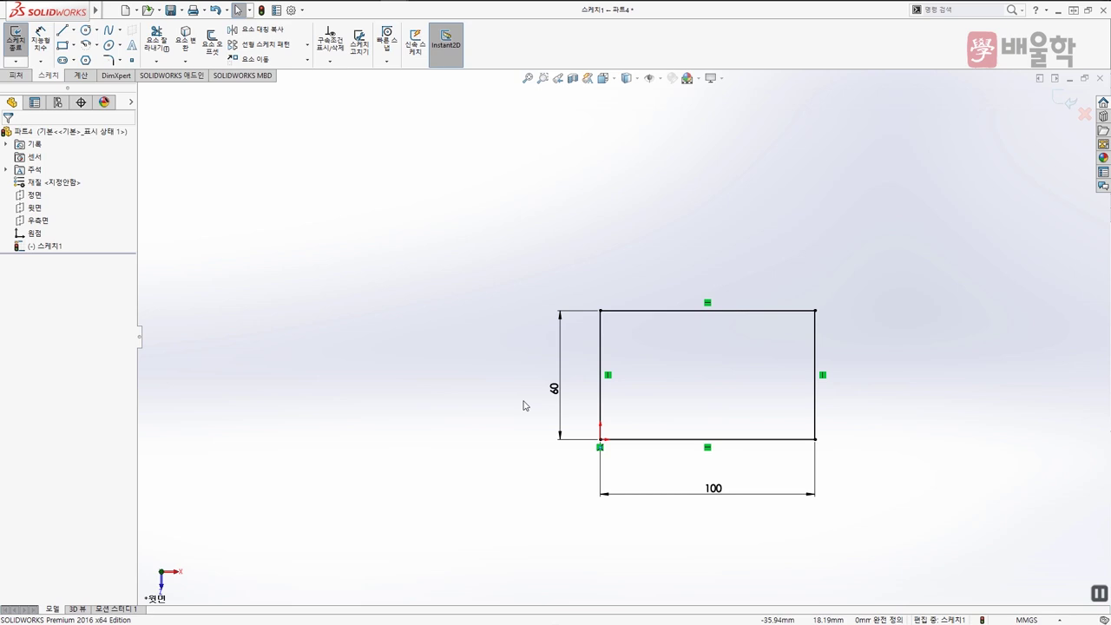
Delete the coincident relation at the origin and move the rectangle's lower-left corner to about X -31.9 mm, Y -10.1 mm
{"action": "left_click", "coordinate": [599, 448]}
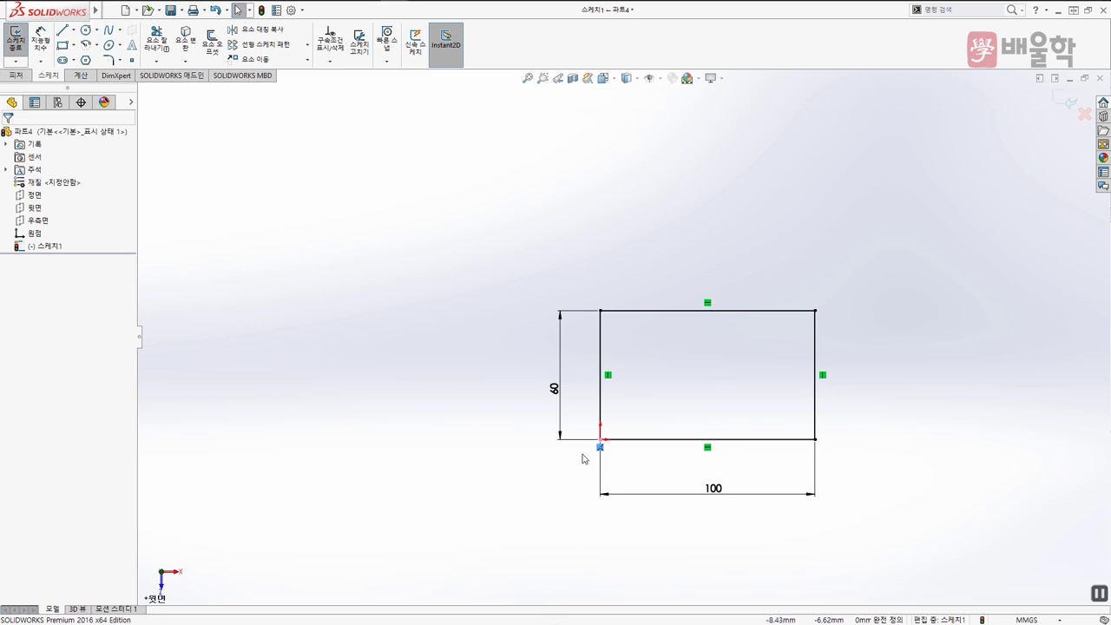
{"action": "key", "text": "Delete"}
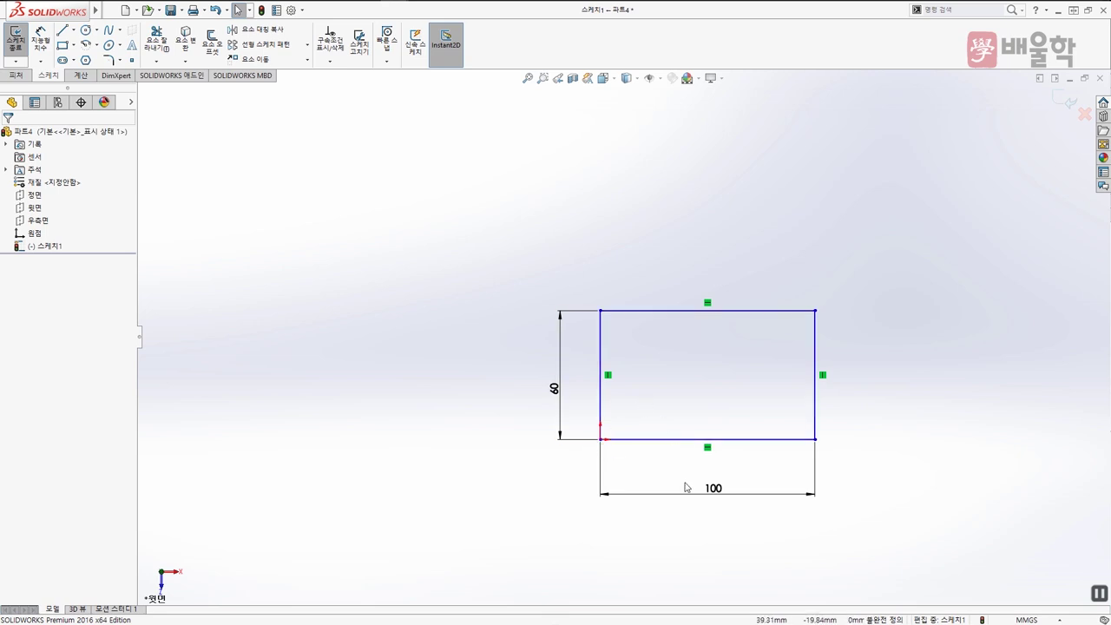
{"action": "left_click_drag", "start_coordinate": [601, 440], "coordinate": [532, 461]}
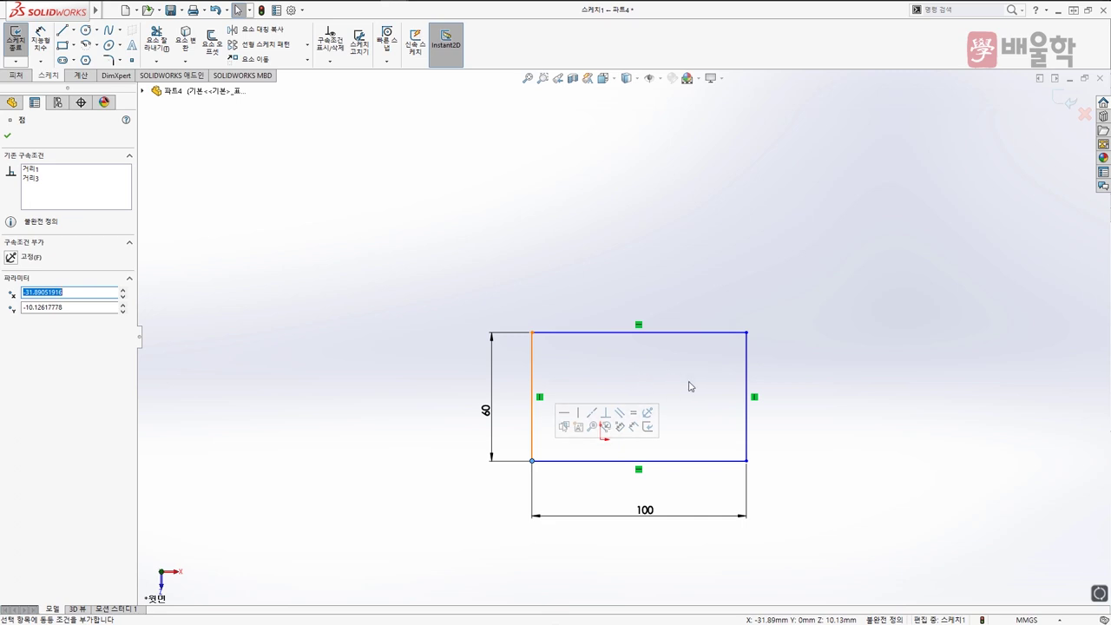
{"action": "left_click", "coordinate": [690, 386]}
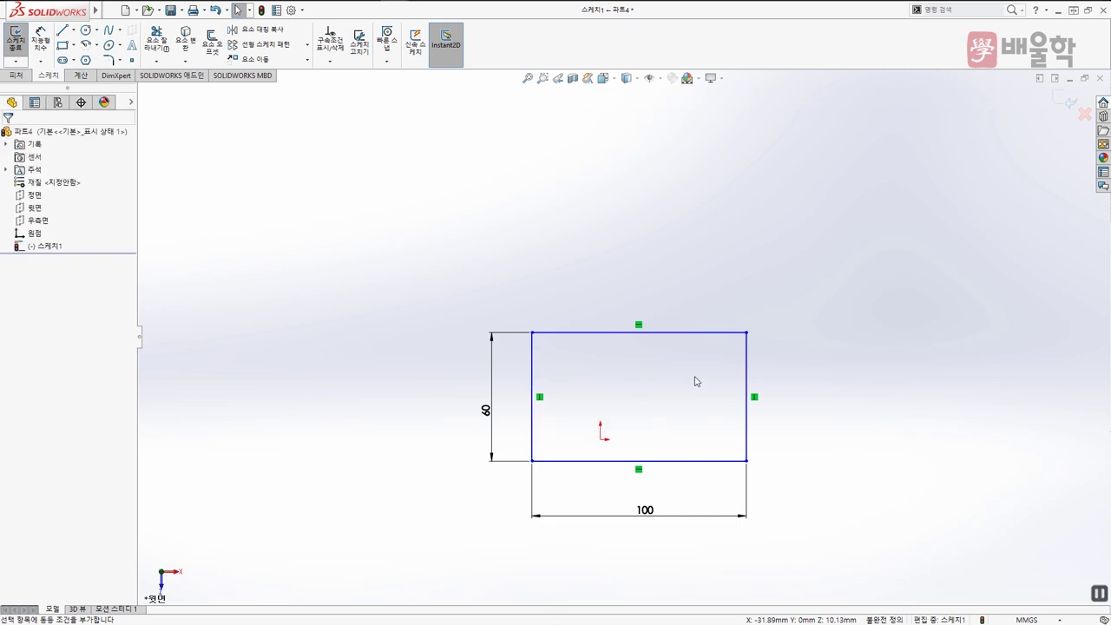
Add a coincident relation between the rectangle's upper-right corner and the sketch origin
{"action": "left_click", "coordinate": [747, 333]}
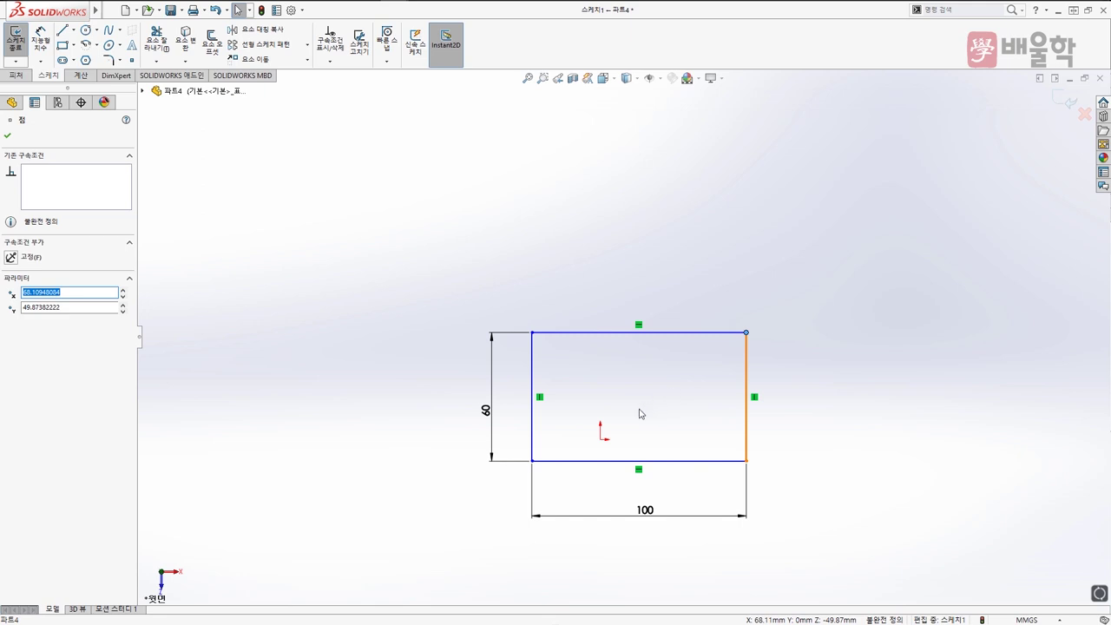
{"action": "left_click", "coordinate": [603, 440], "text": "ctrl"}
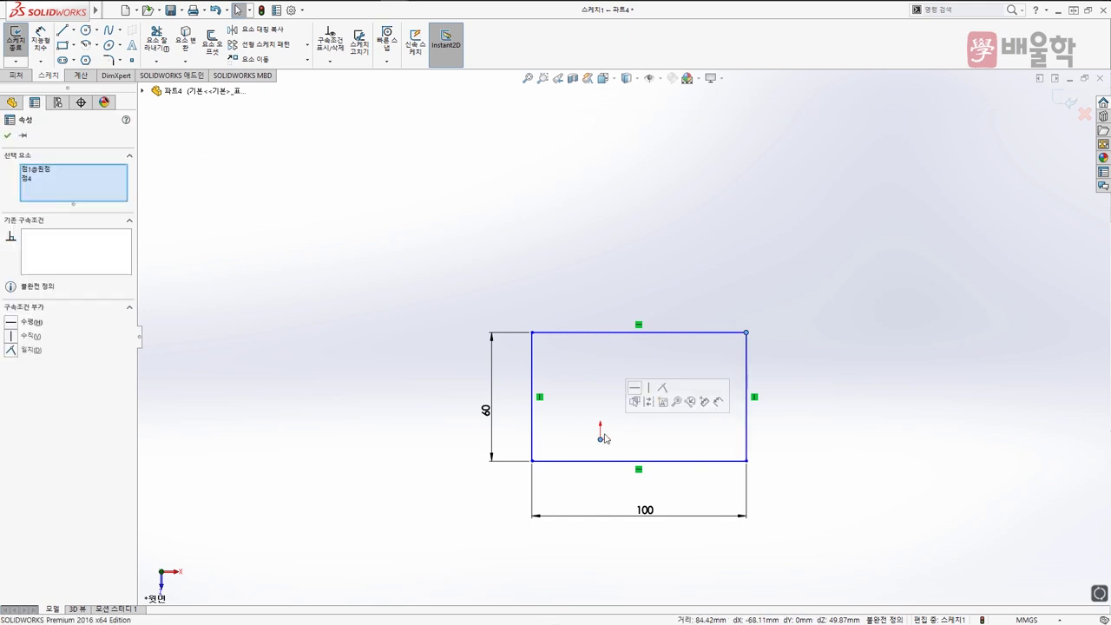
{"action": "left_click", "coordinate": [662, 389]}
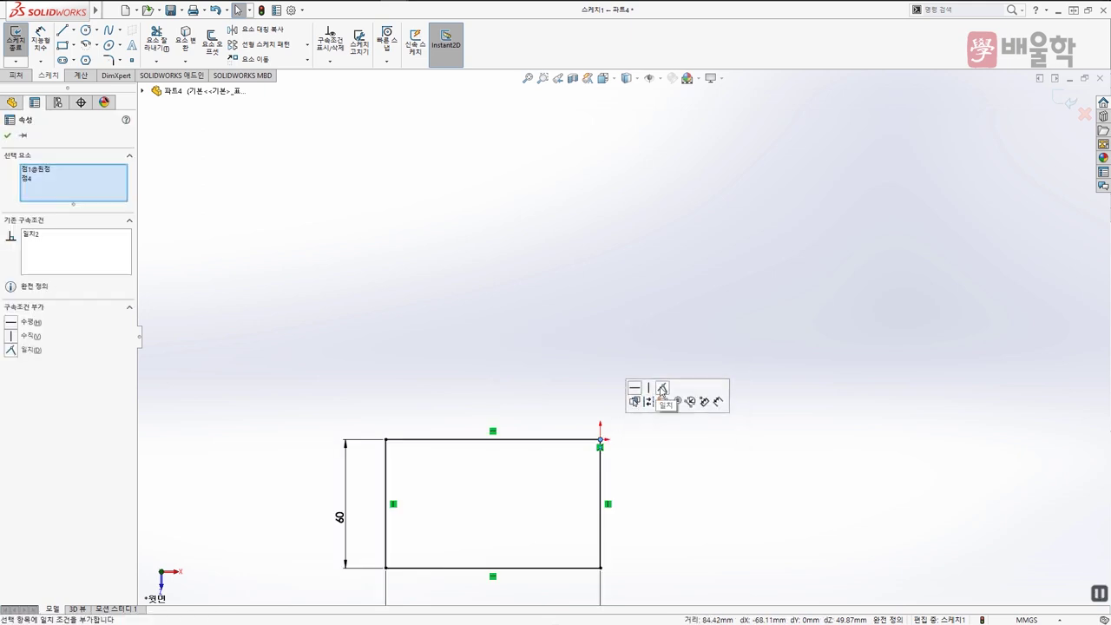
{"action": "left_click", "coordinate": [573, 385]}
Exit the sketch and extrude the rectangle upward as a blind boss 15 mm deep
{"action": "middle_click_drag", "start_coordinate": [573, 385], "coordinate": [603, 339], "text": "ctrl"}
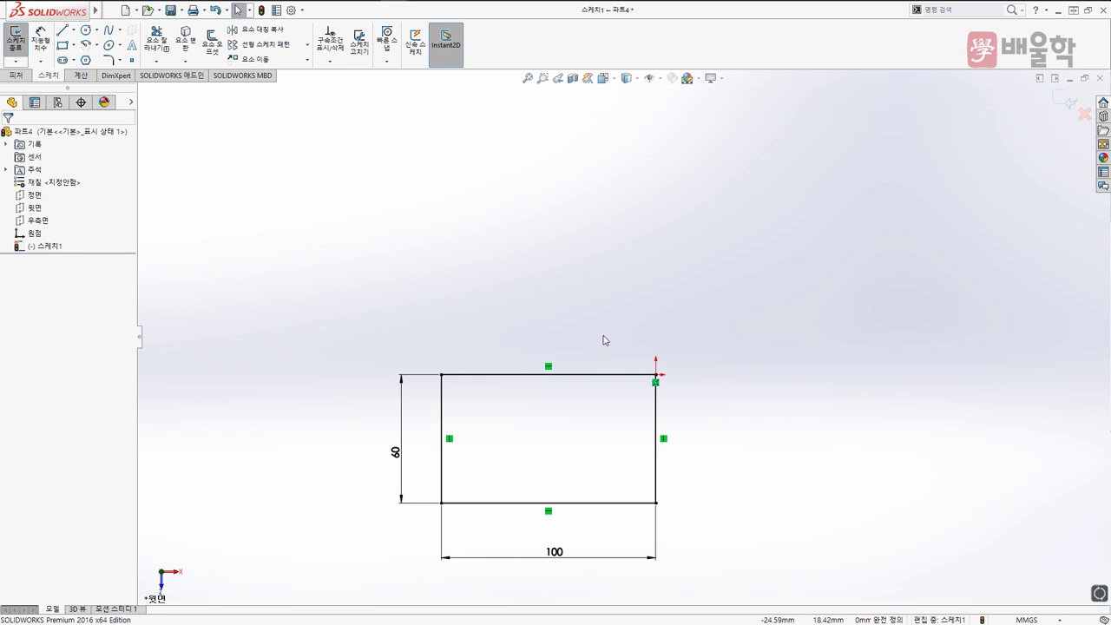
{"action": "mouse_move", "coordinate": [581, 389]}
{"action": "middle_mouse_down", "text": "ctrl"}
{"action": "mouse_move", "coordinate": [608, 246]}
{"action": "mouse_move", "coordinate": [599, 260]}
{"action": "middle_mouse_up", "text": "ctrl"}
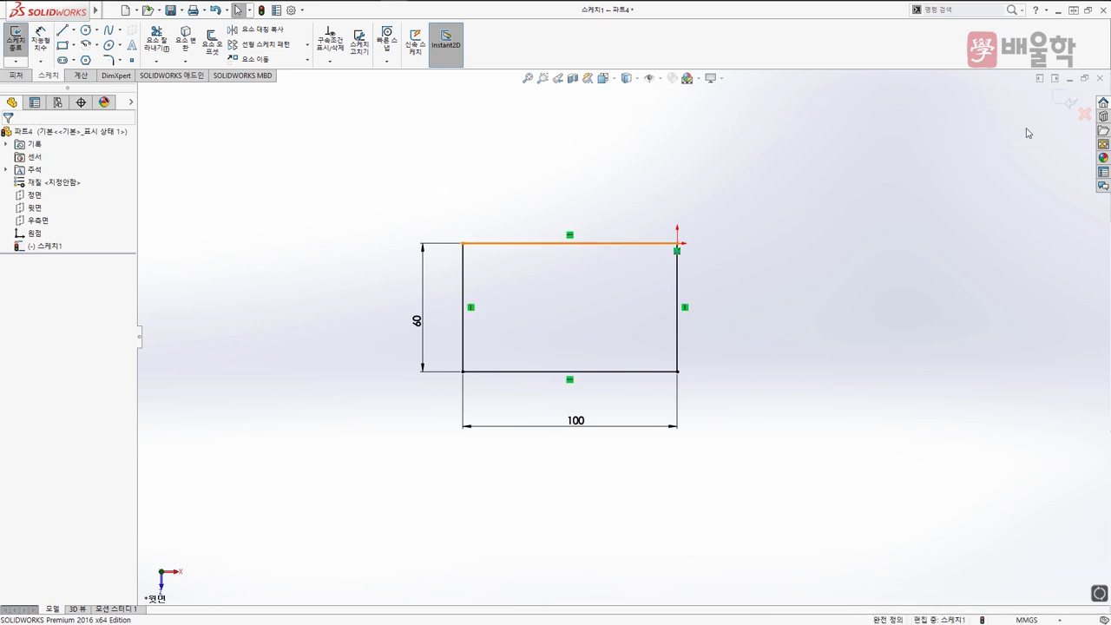
{"action": "left_click", "coordinate": [1058, 100]}
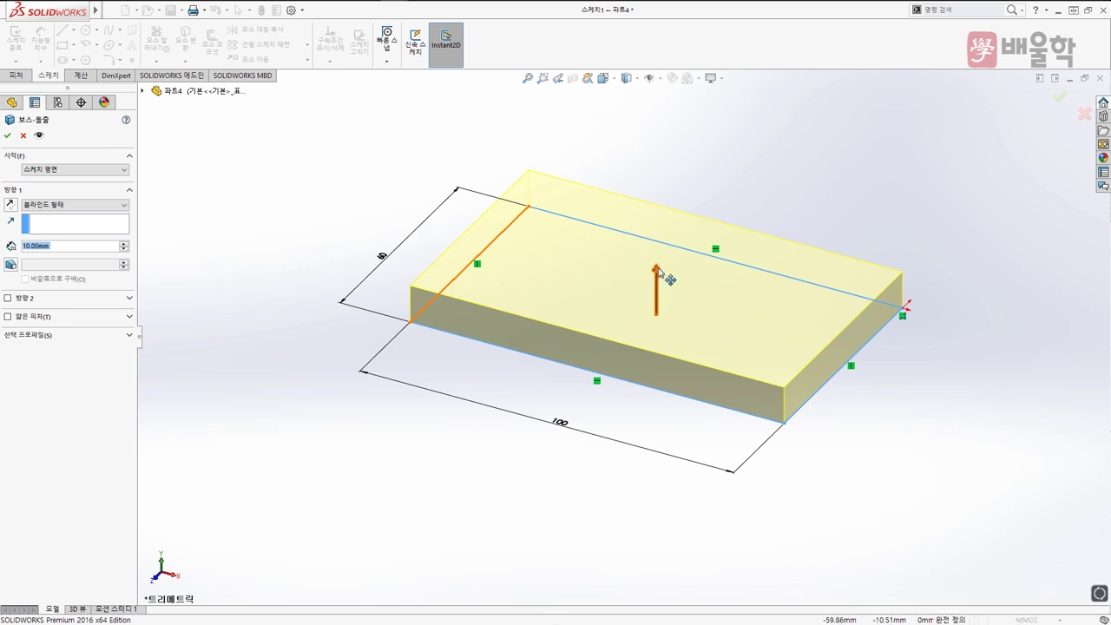
{"action": "left_click_drag", "start_coordinate": [659, 272], "coordinate": [662, 265]}
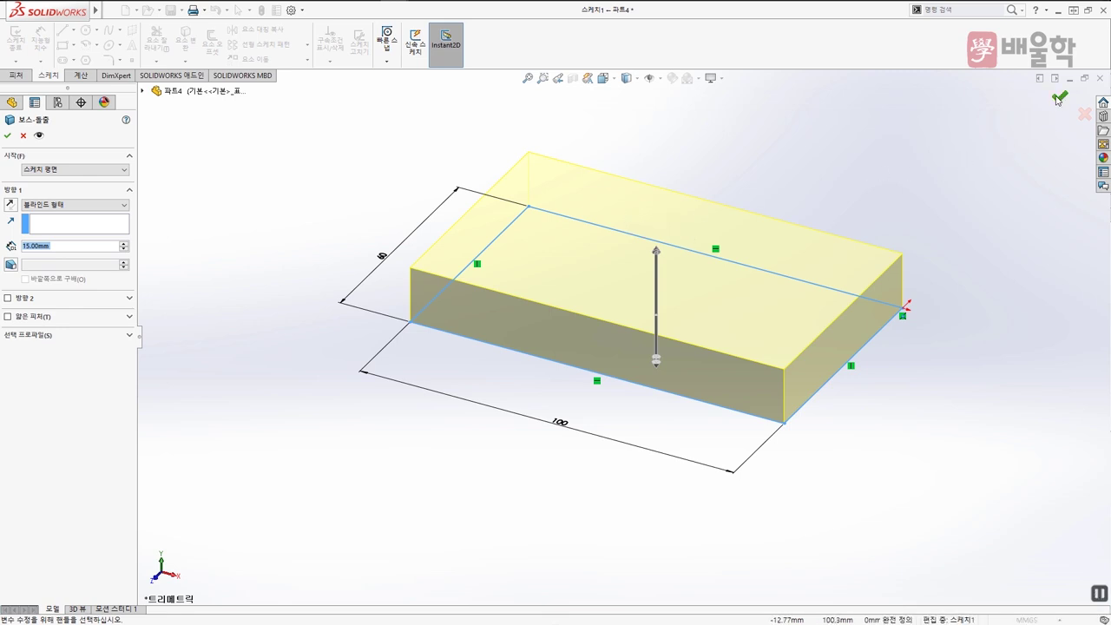
{"action": "left_click", "coordinate": [7, 137]}
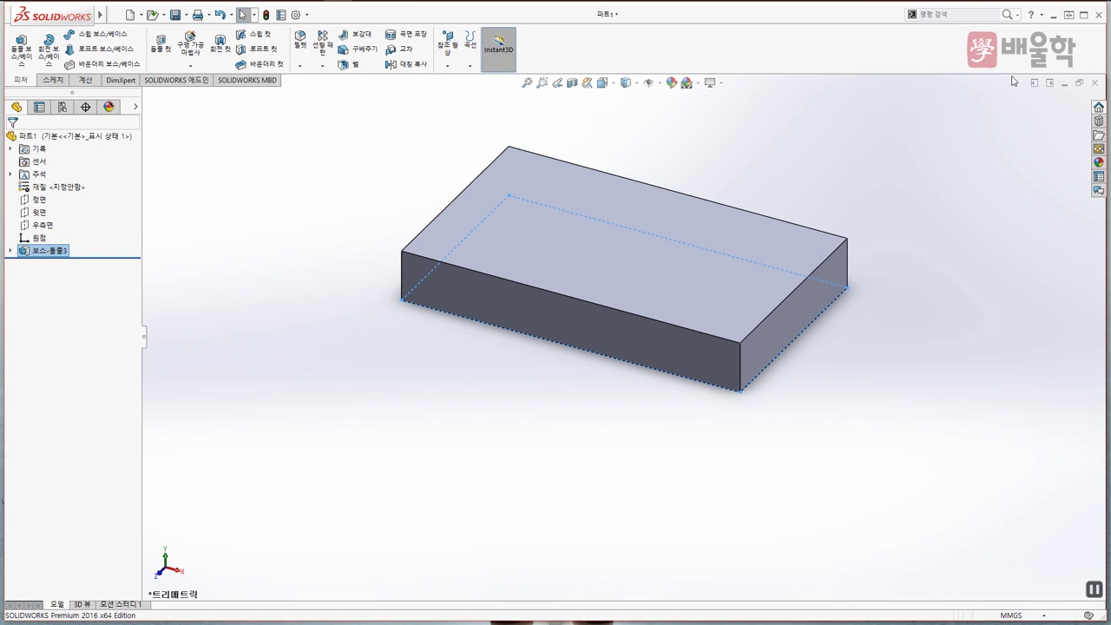
Open the SOLIDWORKS Tutorials from the program's help resources
{"action": "left_click", "coordinate": [1044, 16]}
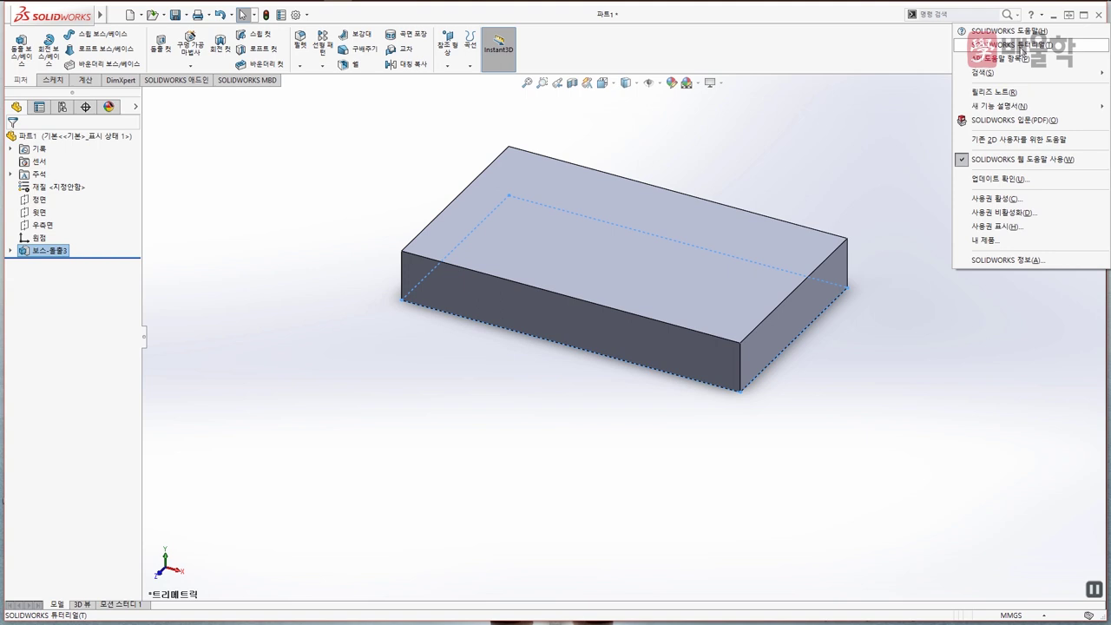